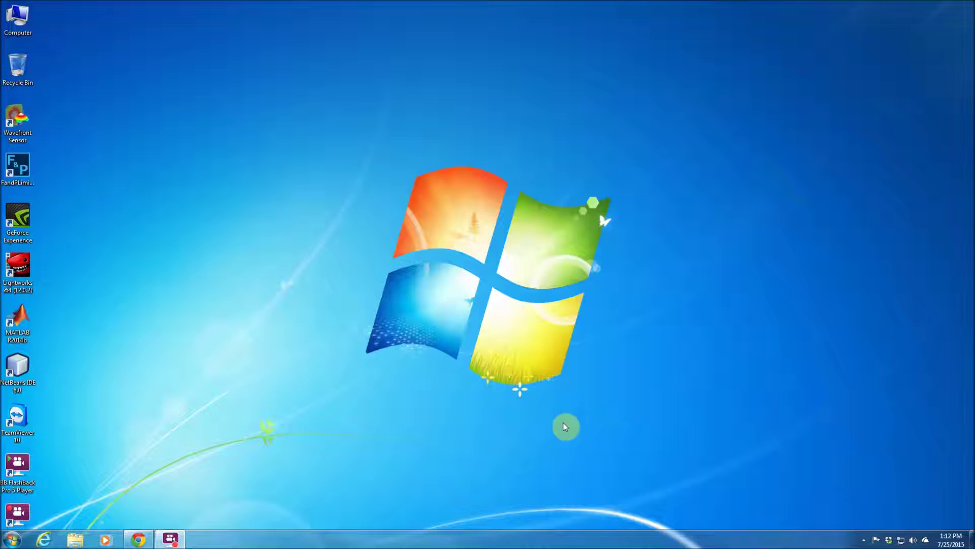
Select the FandPLimitTool shortcut icon on the Windows desktop.
click(17, 167)
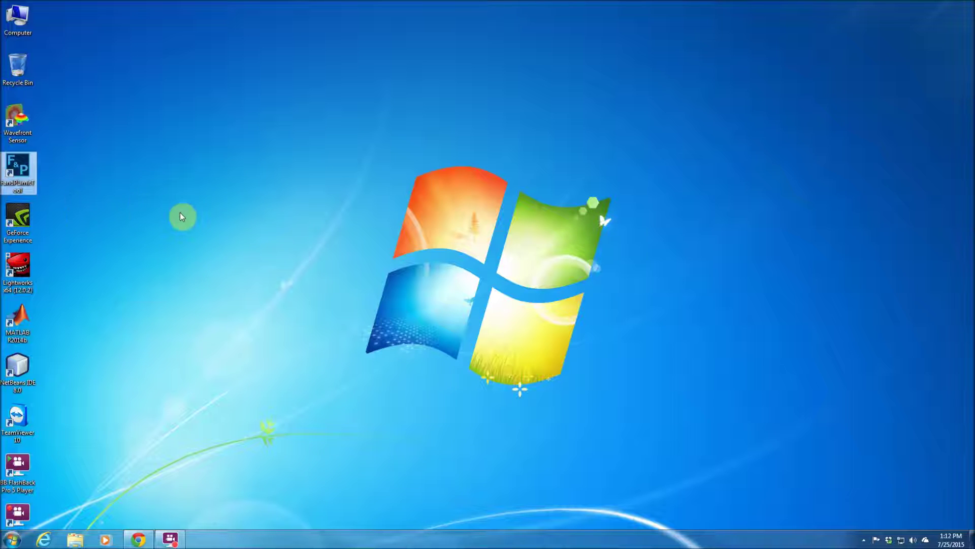
Launch FandPLimitTool with the 2D Localization Accuracy – Airy: Fundamental Limit scenario selected.
double_click(9, 176)
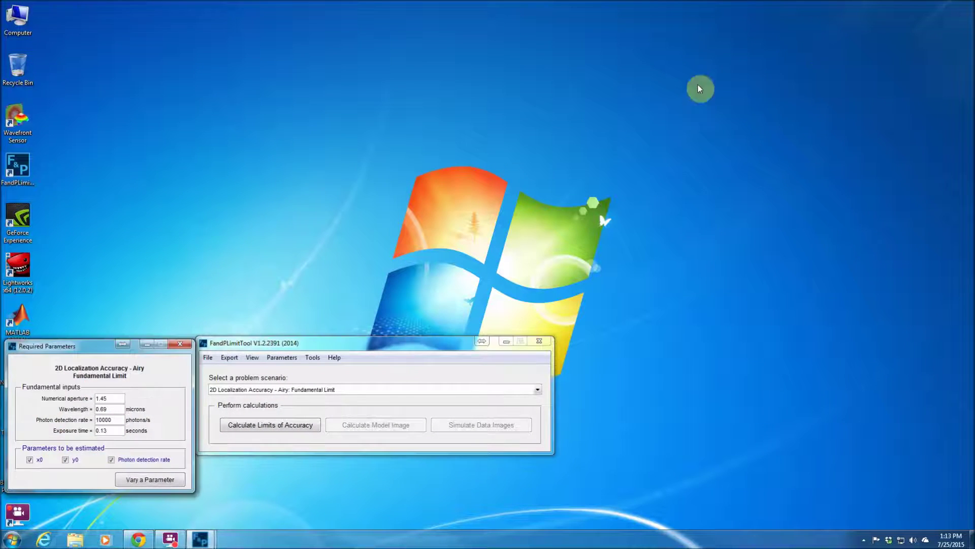
drag(324, 343, 324, 347)
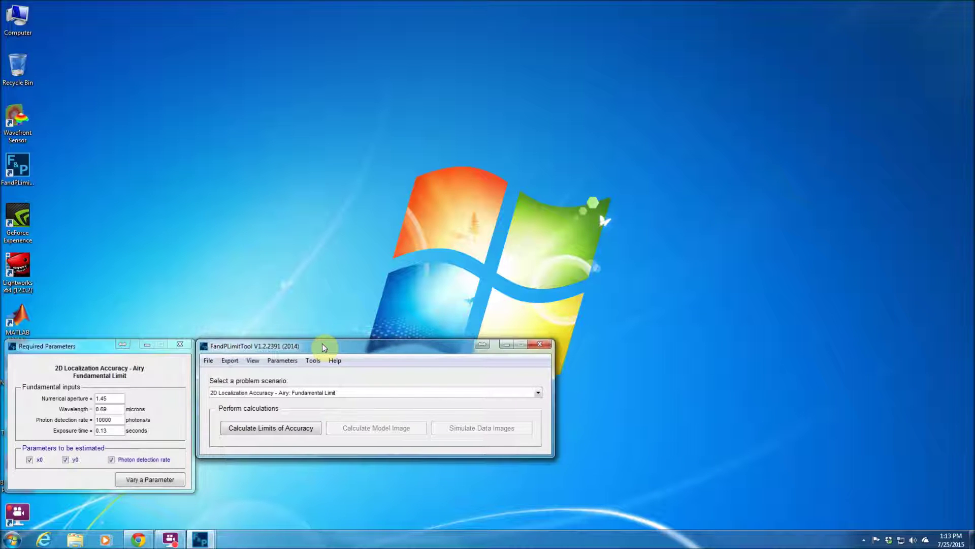
click(320, 393)
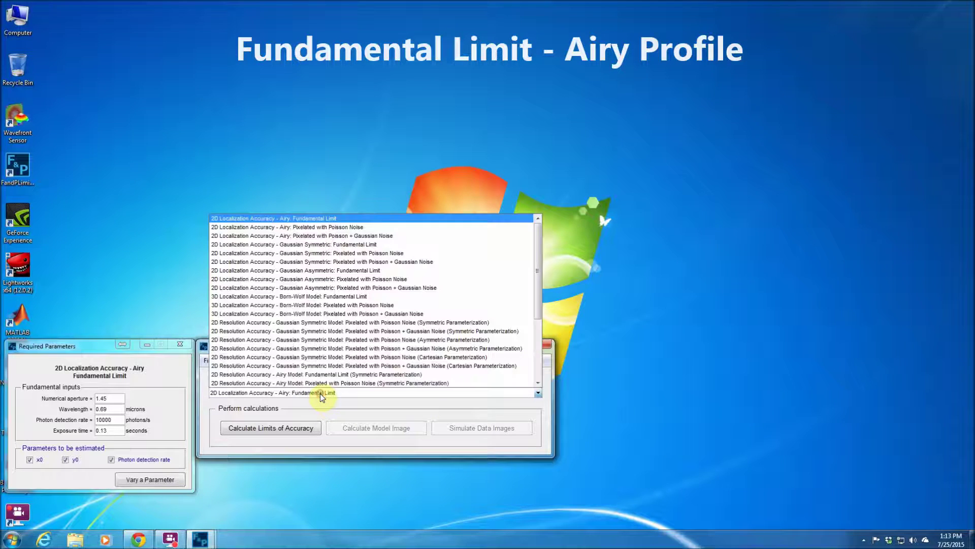
click(304, 220)
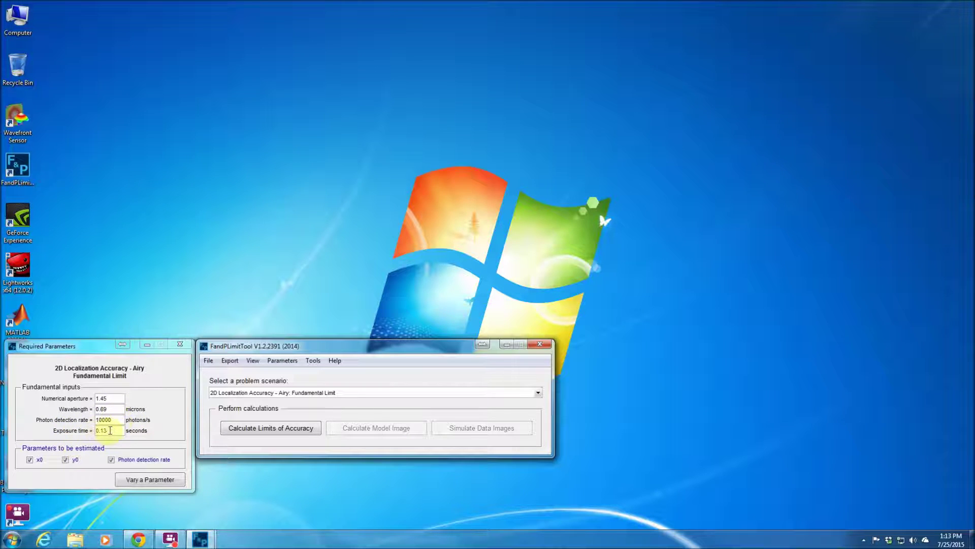
Set exposure time to 0.1 s, estimate only x0 and y0, and get 2.395 nm limits.
click(110, 430)
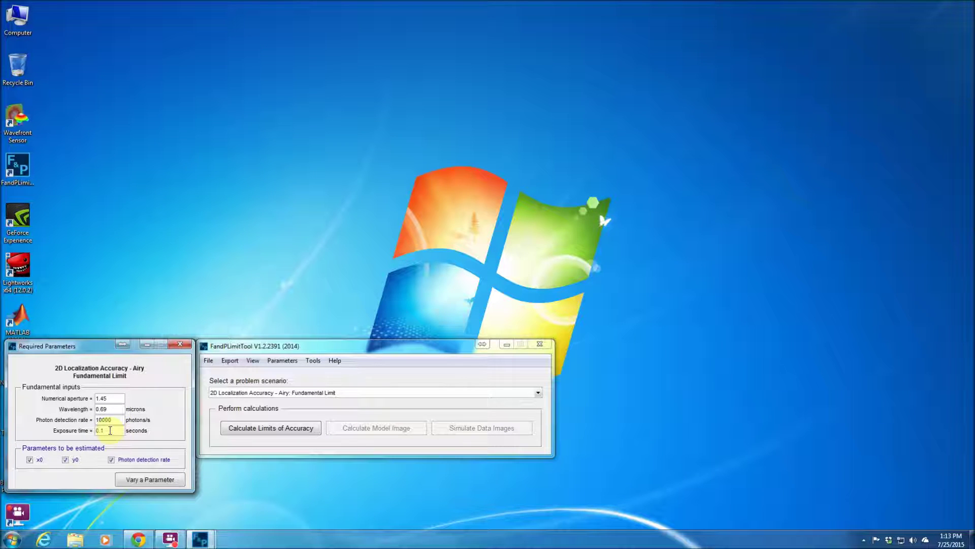
click(108, 420)
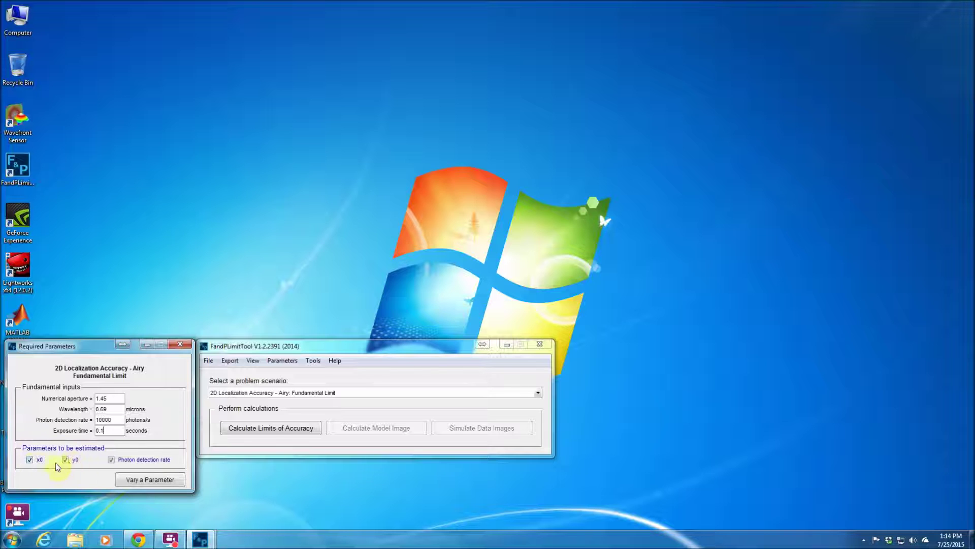
click(111, 459)
click(265, 429)
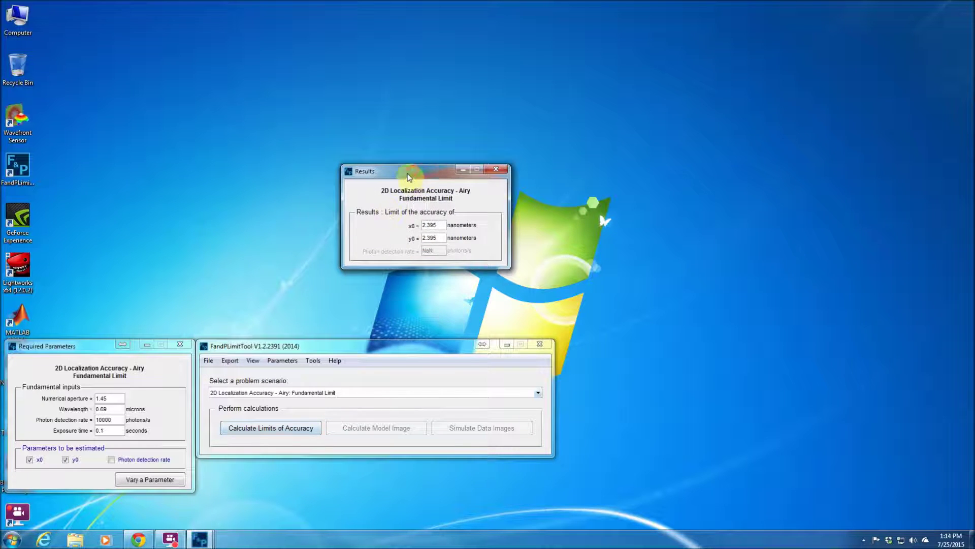
drag(414, 175, 270, 237)
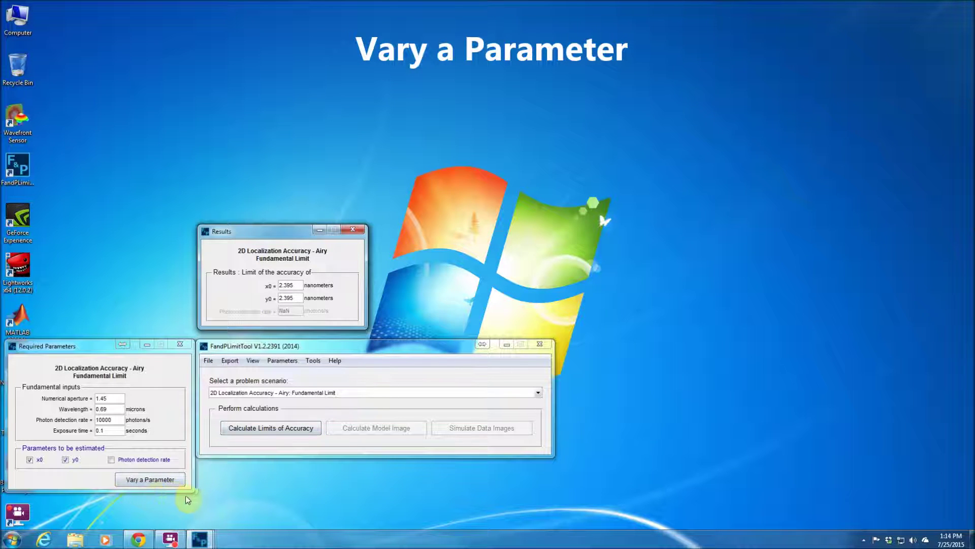
Vary photon detection rate over 1000:1000:10000 and calculate the accuracy limits for each value.
click(158, 480)
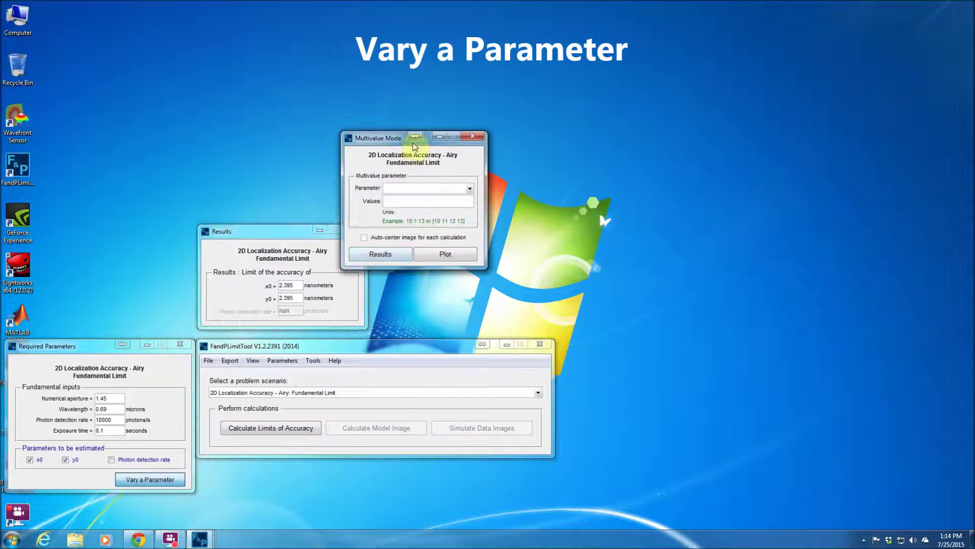
drag(388, 137, 205, 74)
click(220, 125)
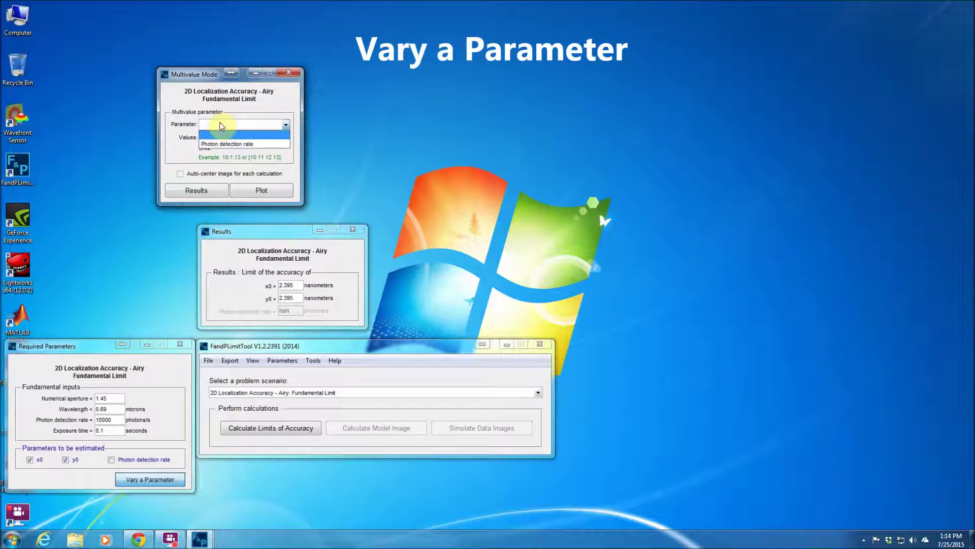
click(226, 138)
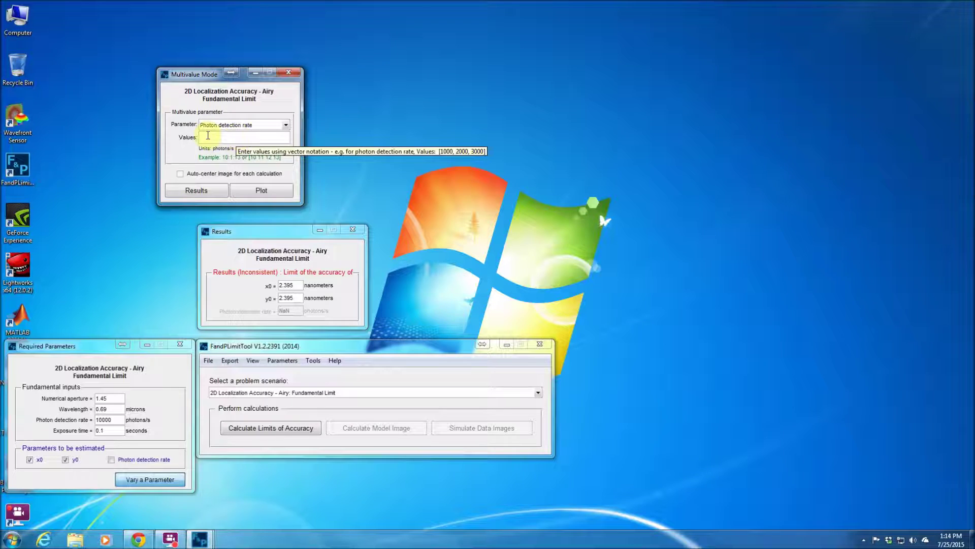
click(208, 136)
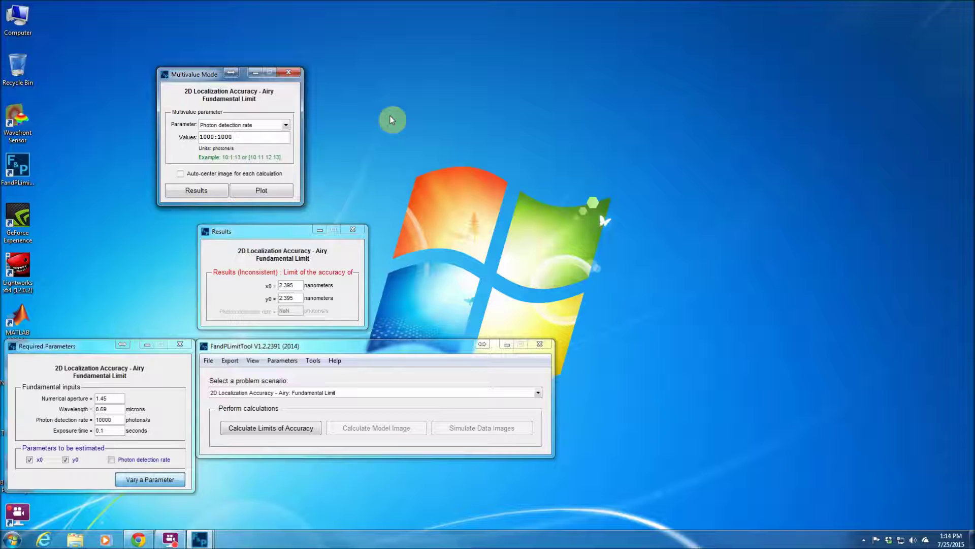
text(:10000)
key(Return)
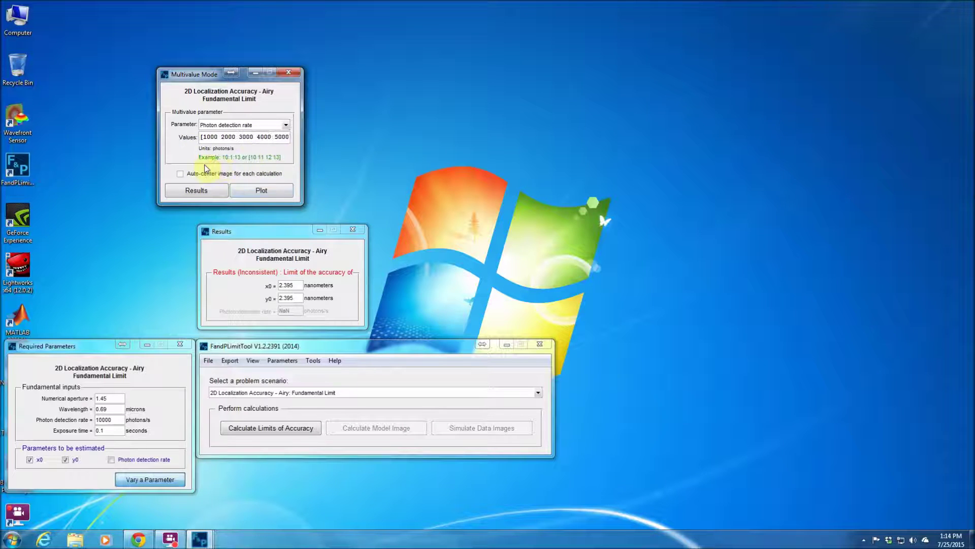
click(273, 434)
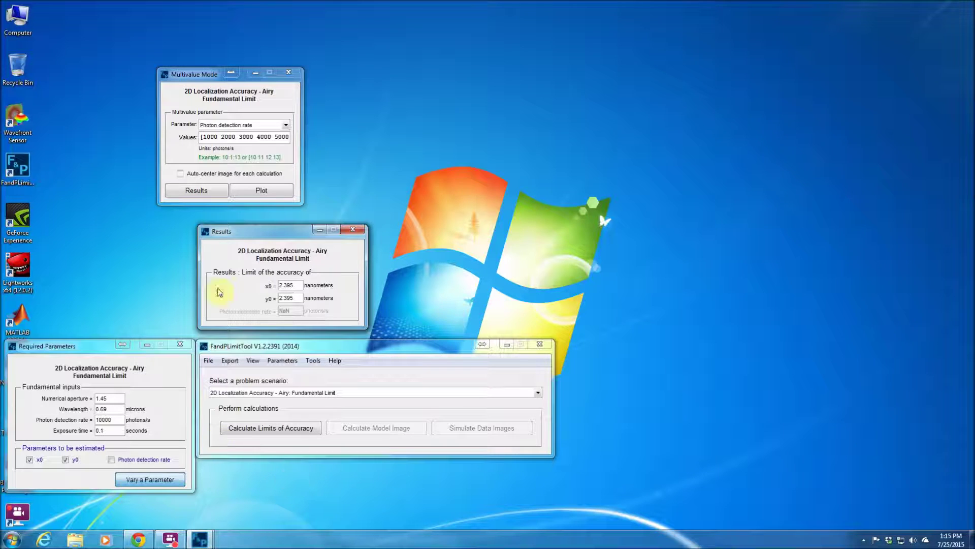
click(259, 190)
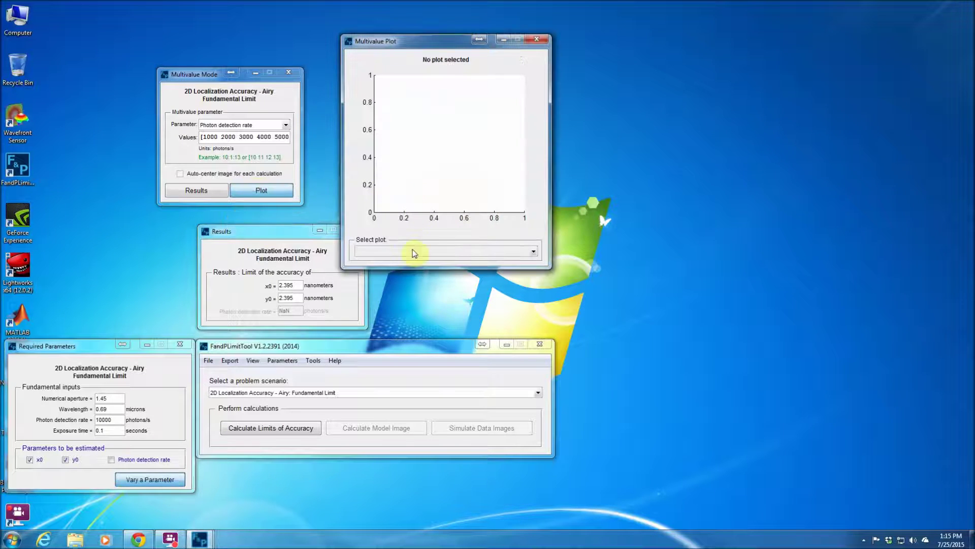
click(414, 251)
click(413, 266)
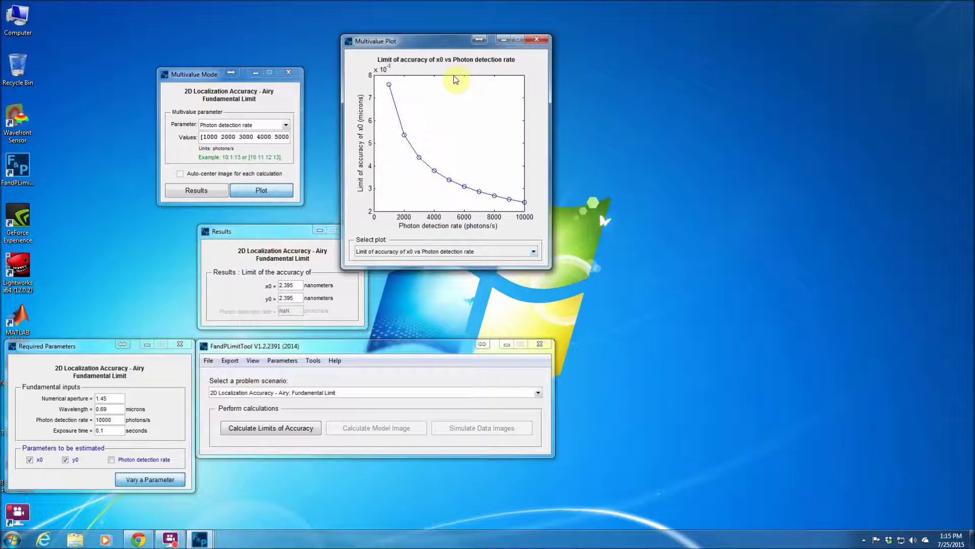
drag(439, 41, 476, 95)
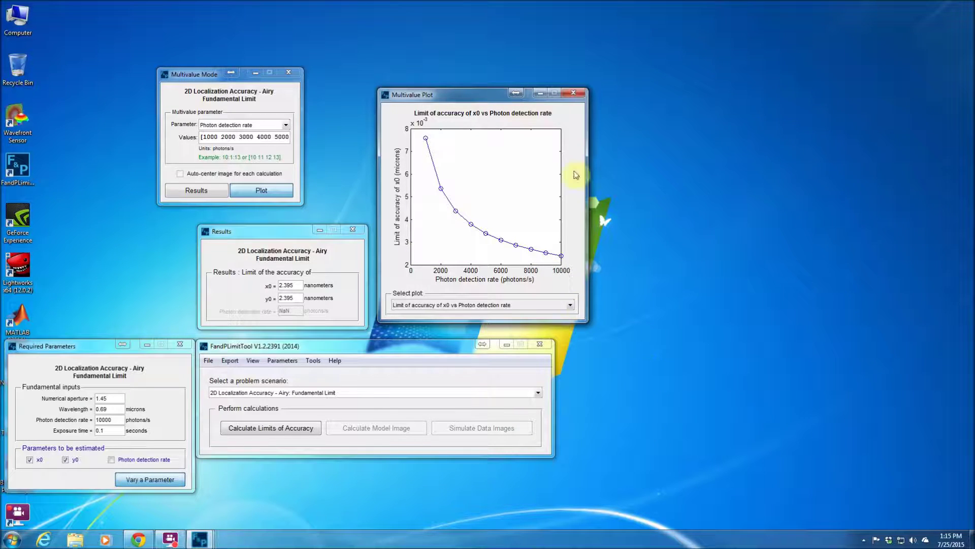
click(573, 92)
Close the Results and Multivalue Mode windows and switch to the Airy: Pixelated with Poisson Noise scenario.
click(353, 231)
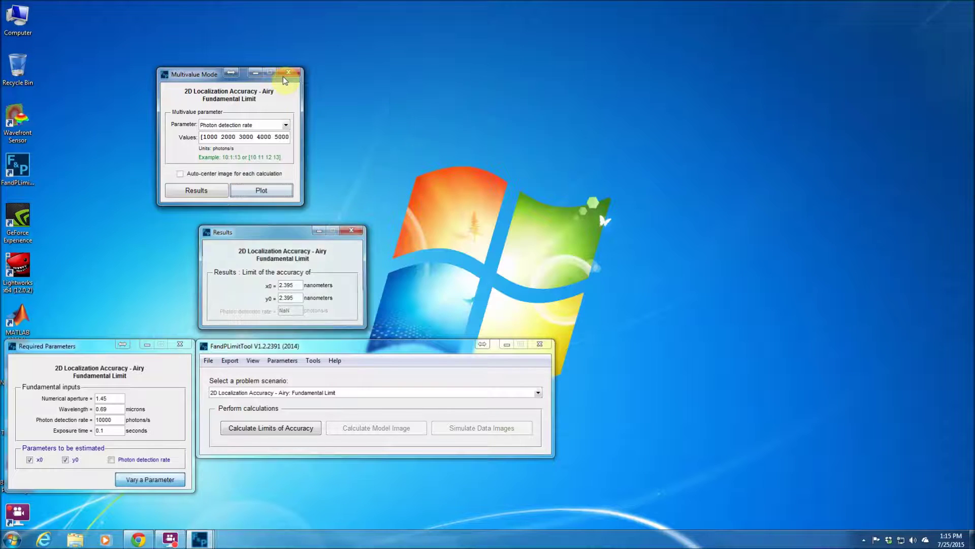
click(288, 72)
click(307, 392)
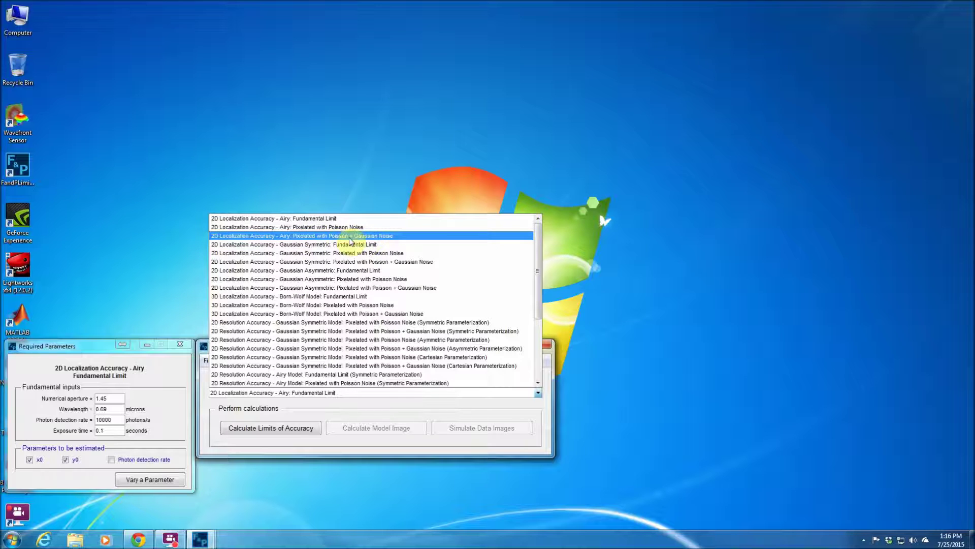
click(314, 229)
drag(220, 344, 224, 377)
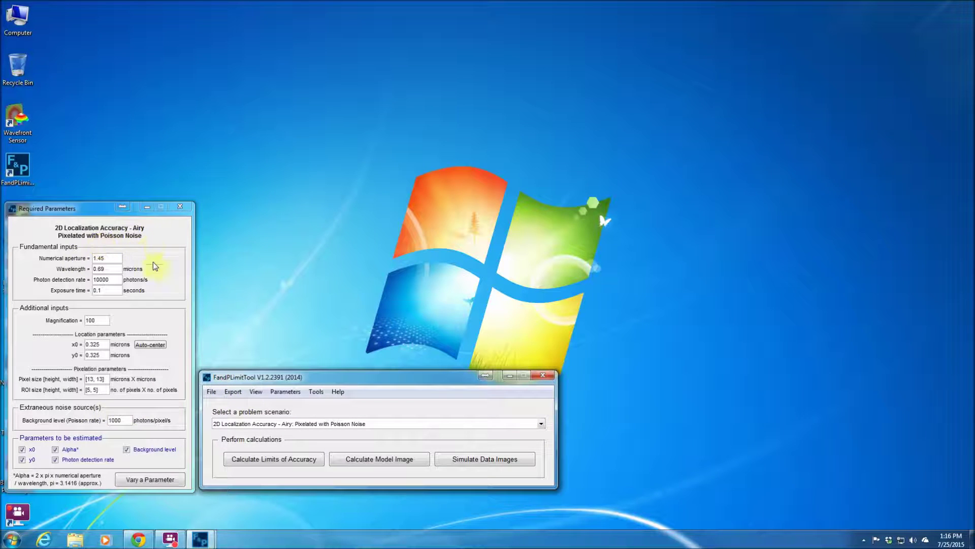
Edit the exposure time, ROI size and pixel size values in the required parameters.
click(107, 290)
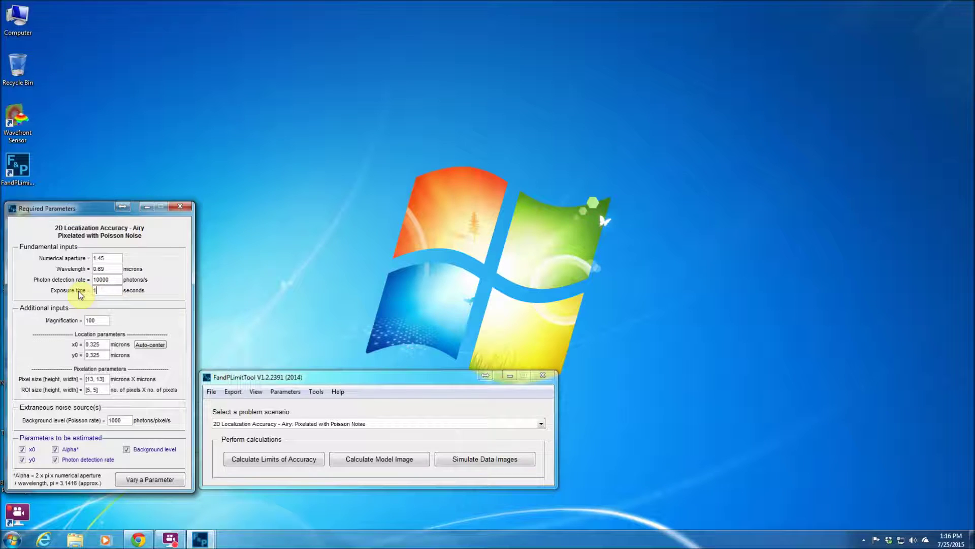
text(1)
click(100, 320)
click(87, 389)
text(1)
key(Delete)
text(11)
key(Delete)
text(13)
key(Left)
key(Left)
key(Left)
key(Left)
key(Left)
text(3)
click(95, 378)
Auto-center x0 and y0 at 0.845 microns and set the background level to 10.
click(149, 344)
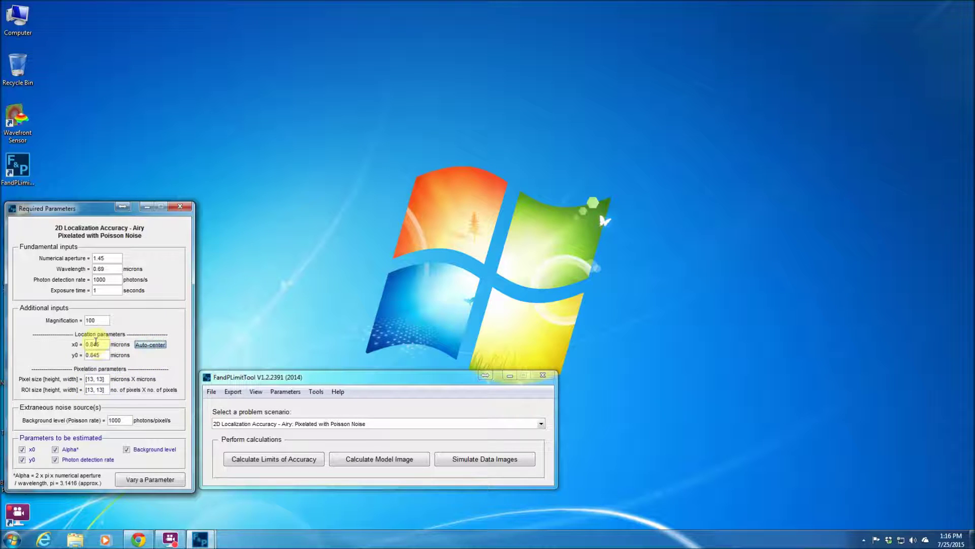
click(117, 420)
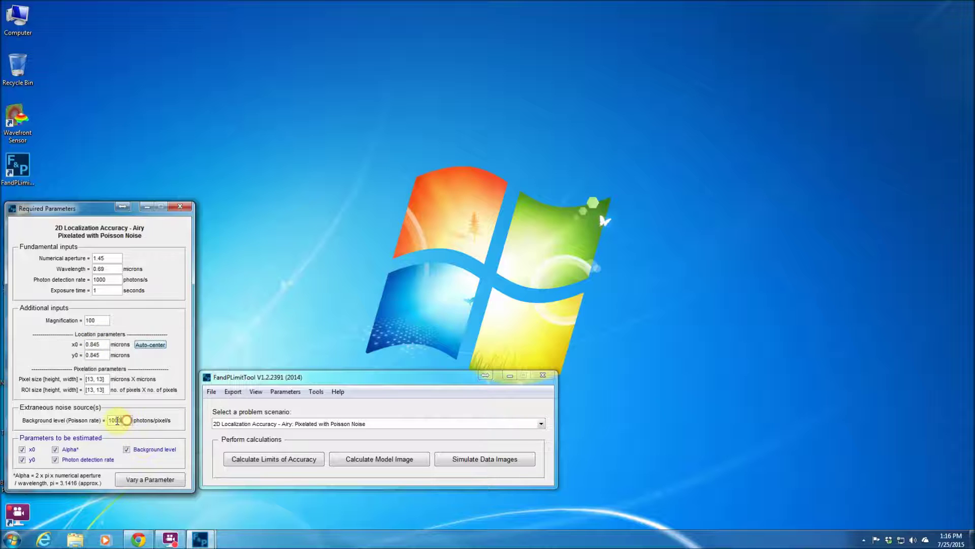
double_click(118, 420)
text(10)
Stop estimating Alpha, photon rate and background, then compute the 4.1589 nm x0/y0 limits.
click(55, 449)
click(55, 459)
click(126, 450)
click(293, 462)
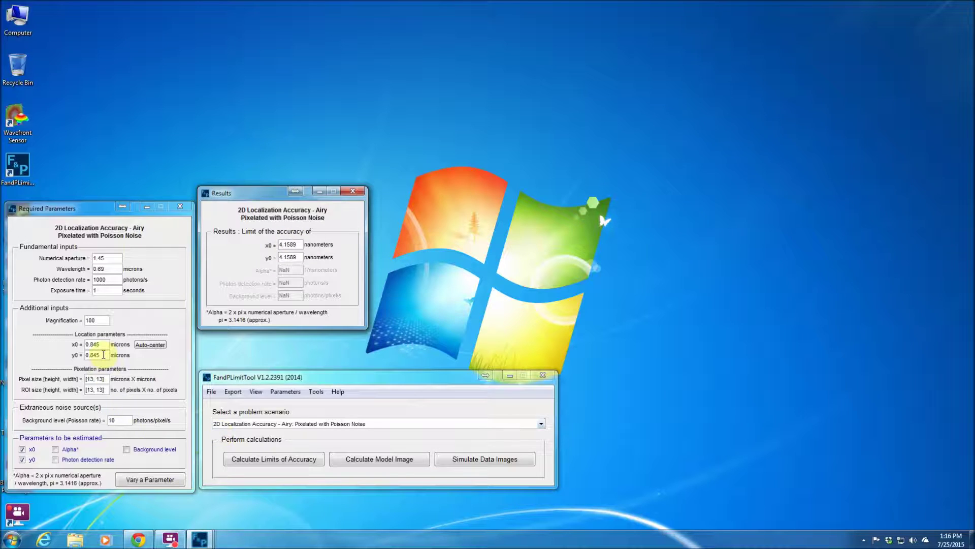
click(382, 460)
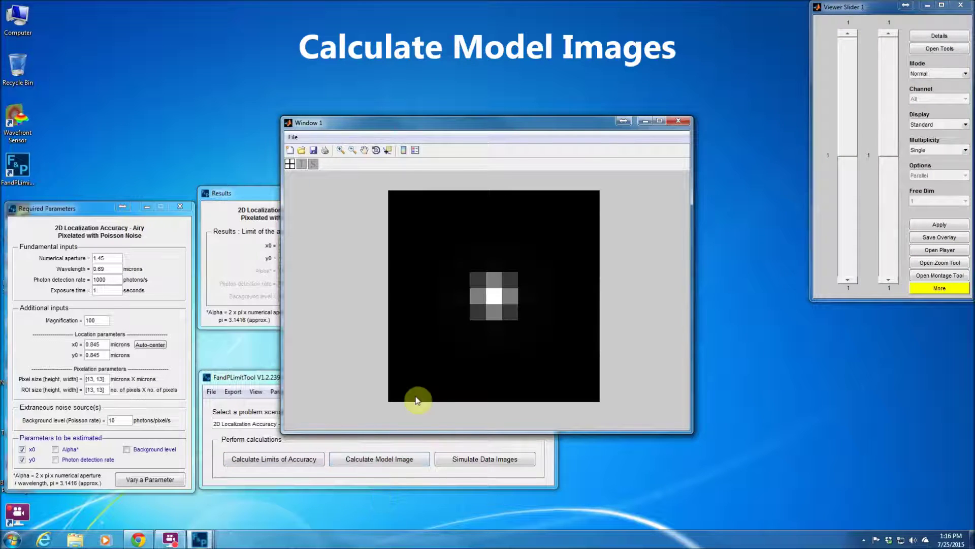
drag(471, 128, 568, 27)
drag(840, 13, 827, 34)
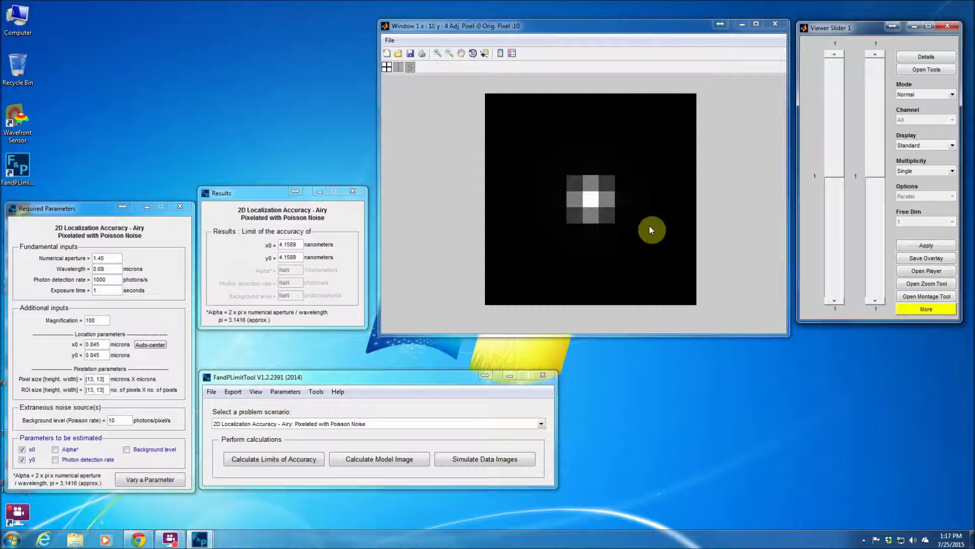
click(947, 25)
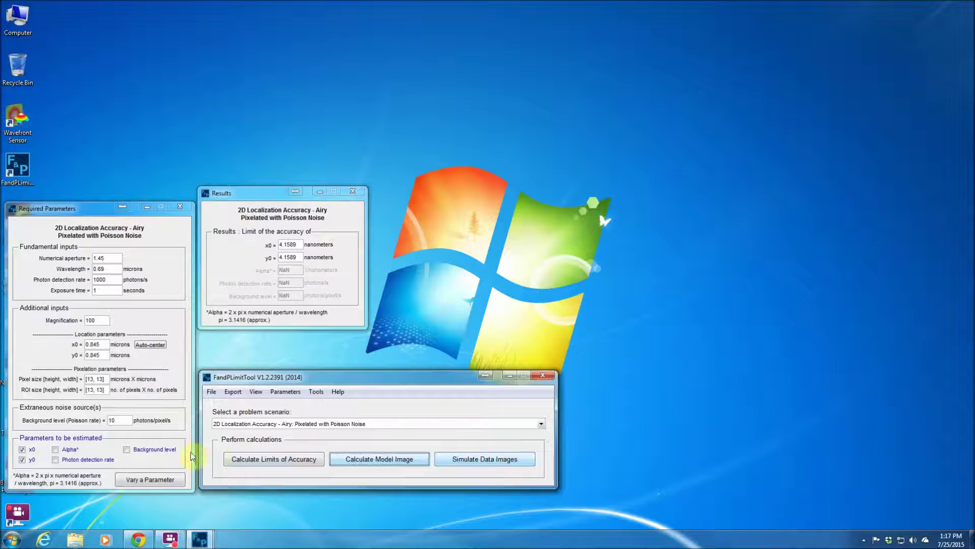
Set the background level to 100 and recompute the limits, now 6.3715 nm for x0 and y0.
click(122, 420)
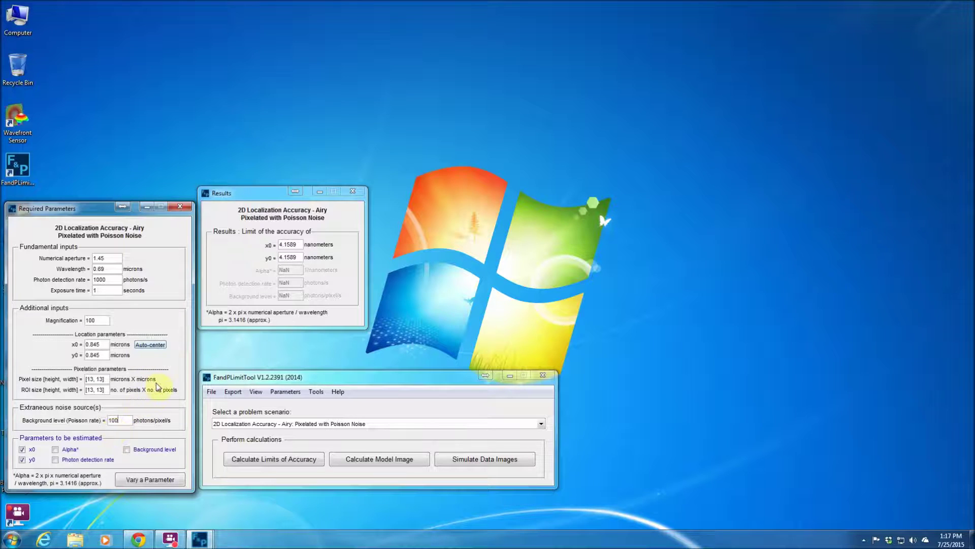
click(161, 361)
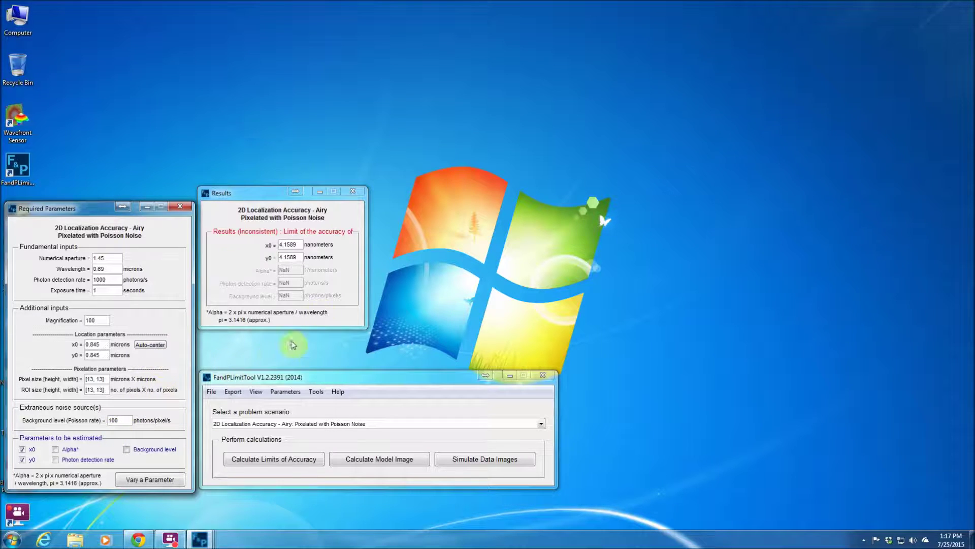
click(283, 460)
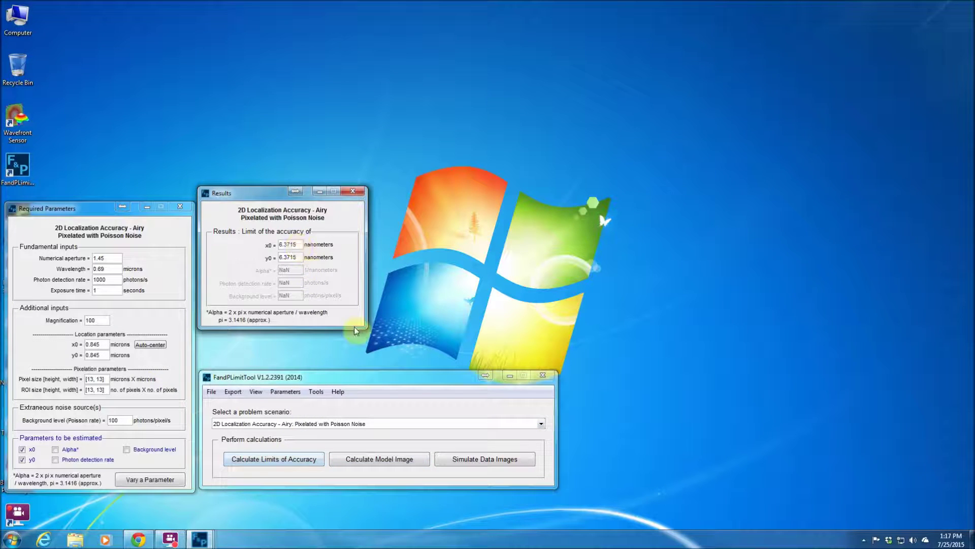
click(487, 460)
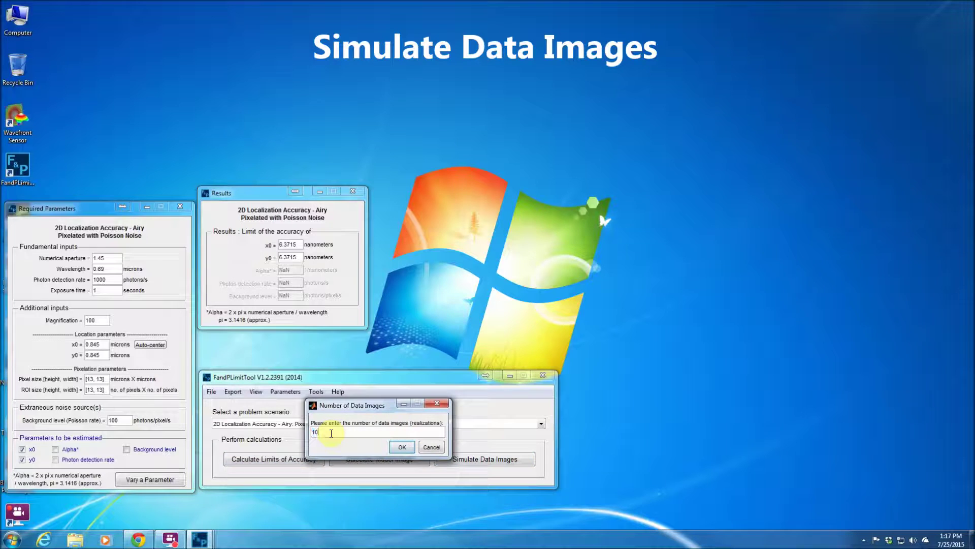
click(401, 447)
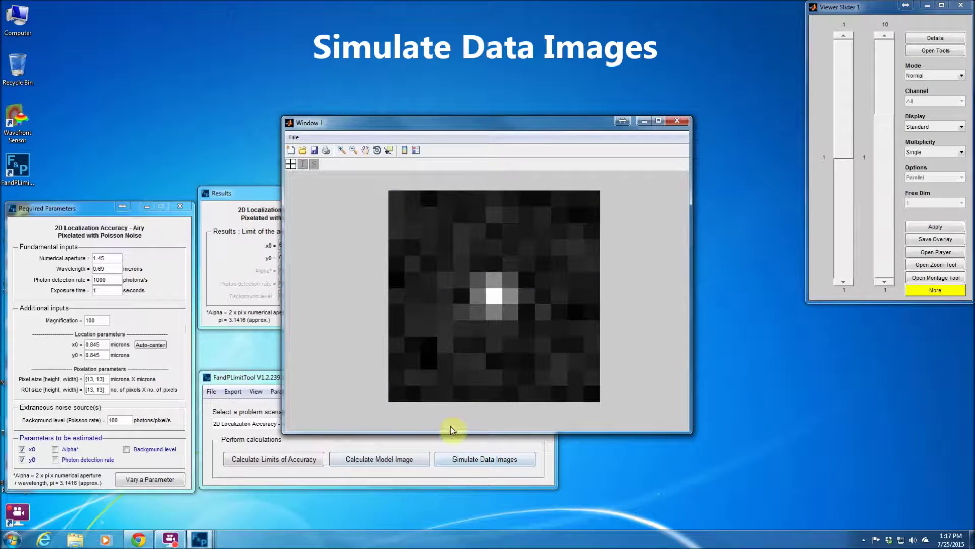
drag(513, 123, 607, 23)
drag(833, 7, 819, 21)
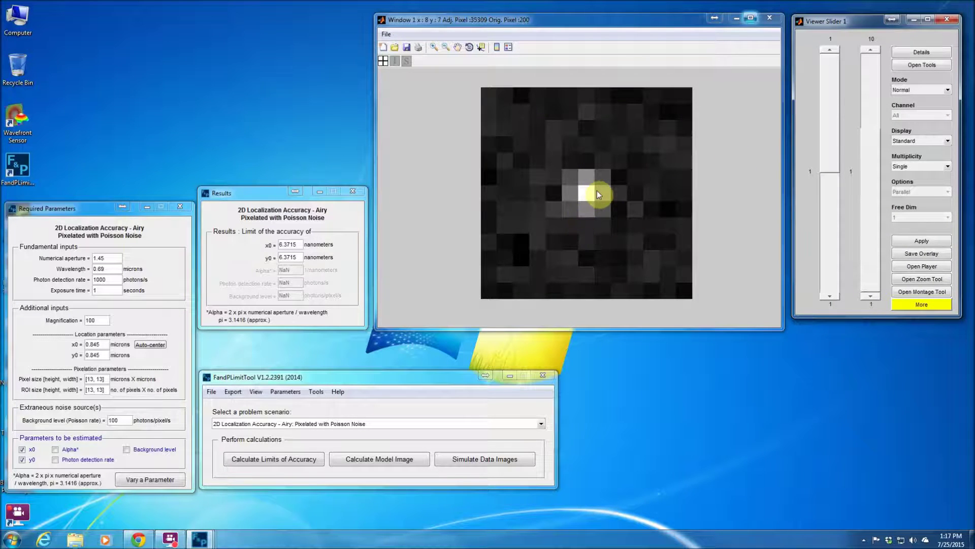
click(873, 48)
click(873, 48)
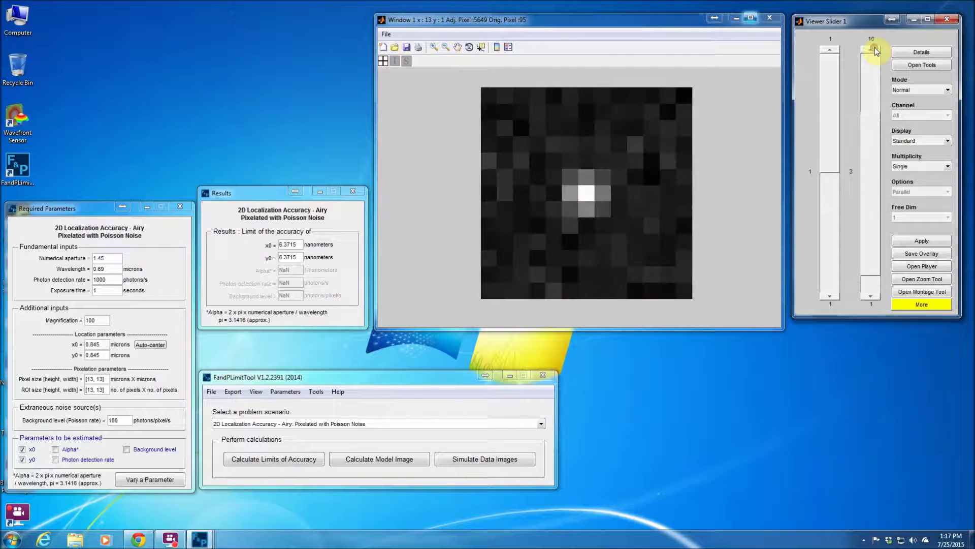
click(874, 49)
click(874, 48)
click(874, 49)
click(874, 48)
click(874, 48)
click(874, 48)
click(874, 48)
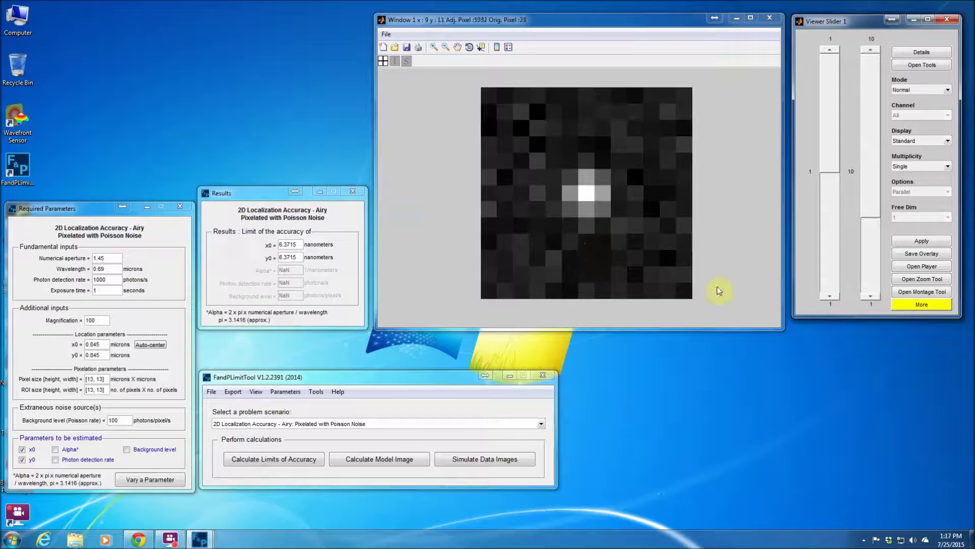
click(947, 19)
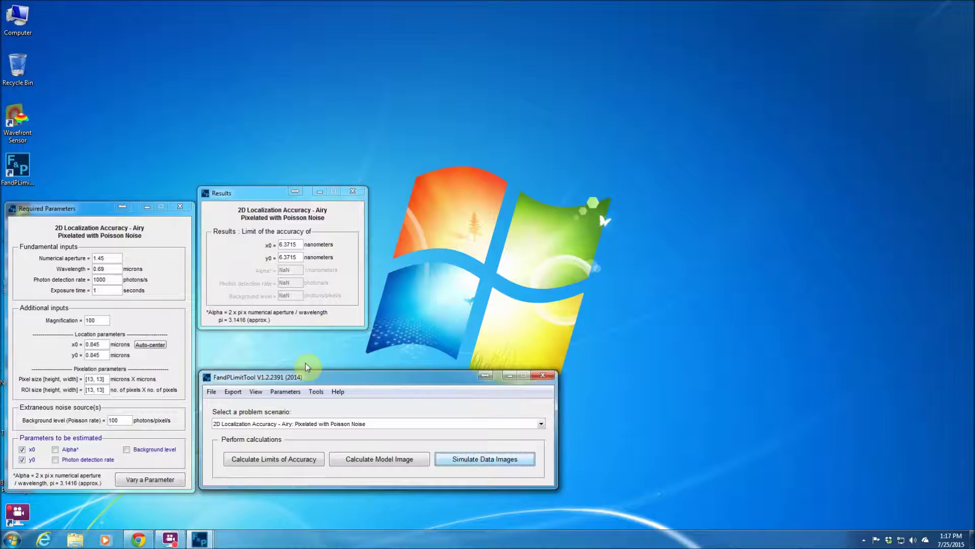
Recompute the 6.3715 nm accuracy limits after a rejected export attempt.
click(233, 391)
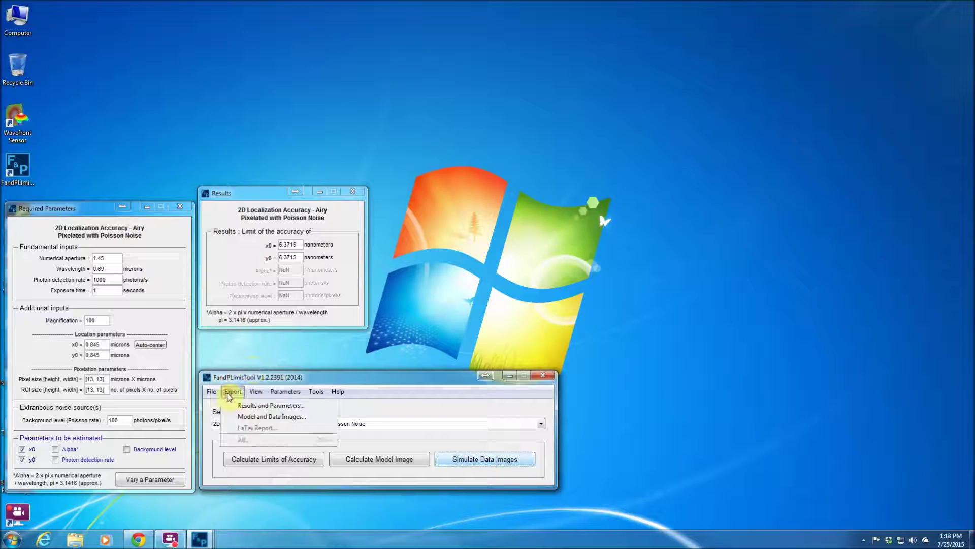
click(280, 406)
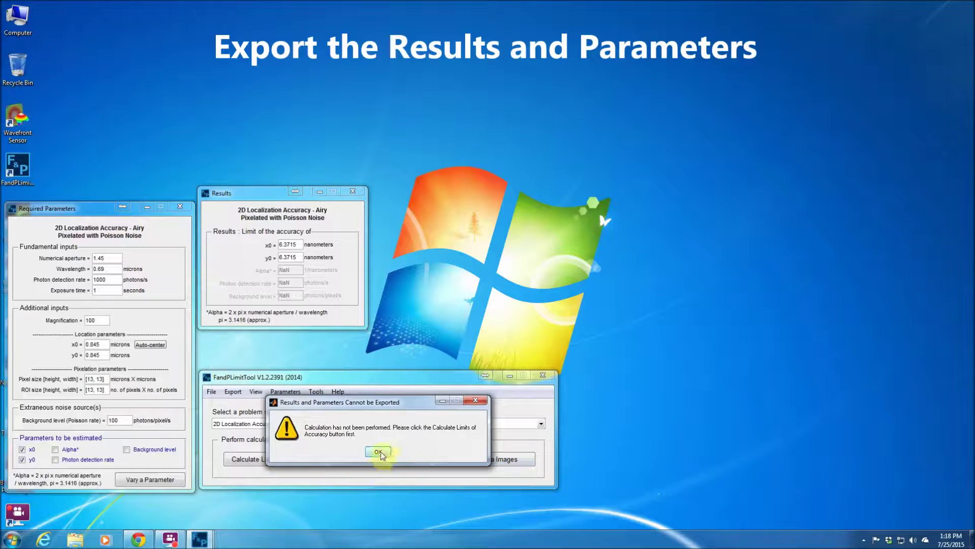
click(380, 452)
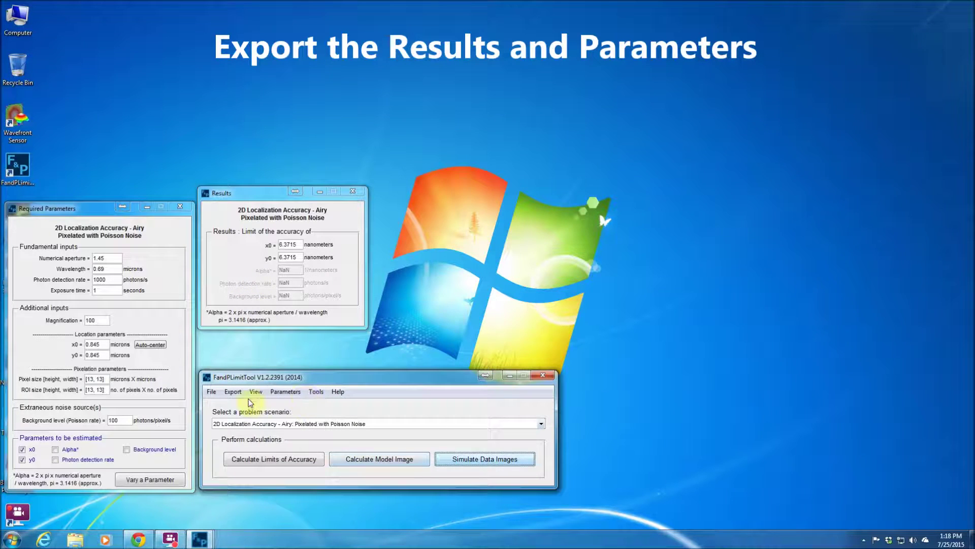
click(279, 461)
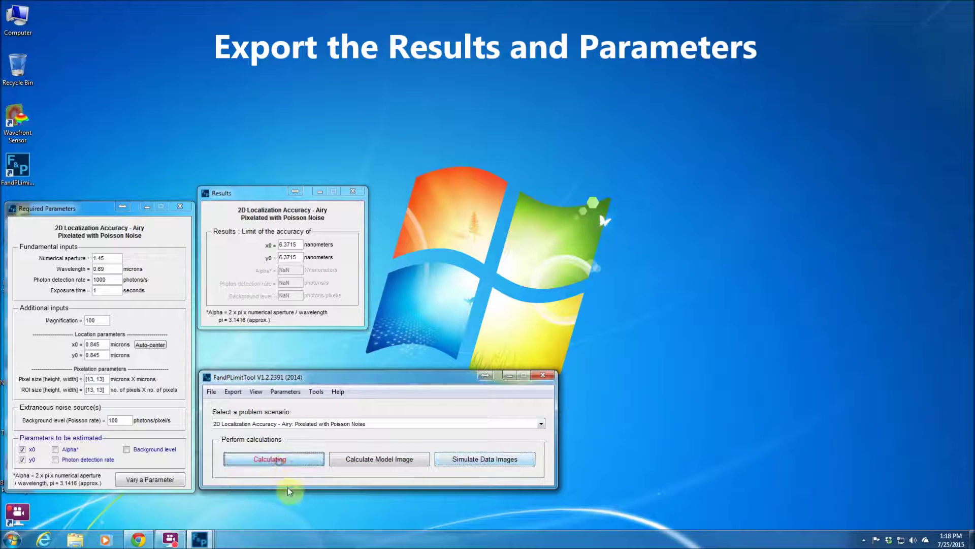
Export the results and parameters to the Desktop folder.
click(233, 391)
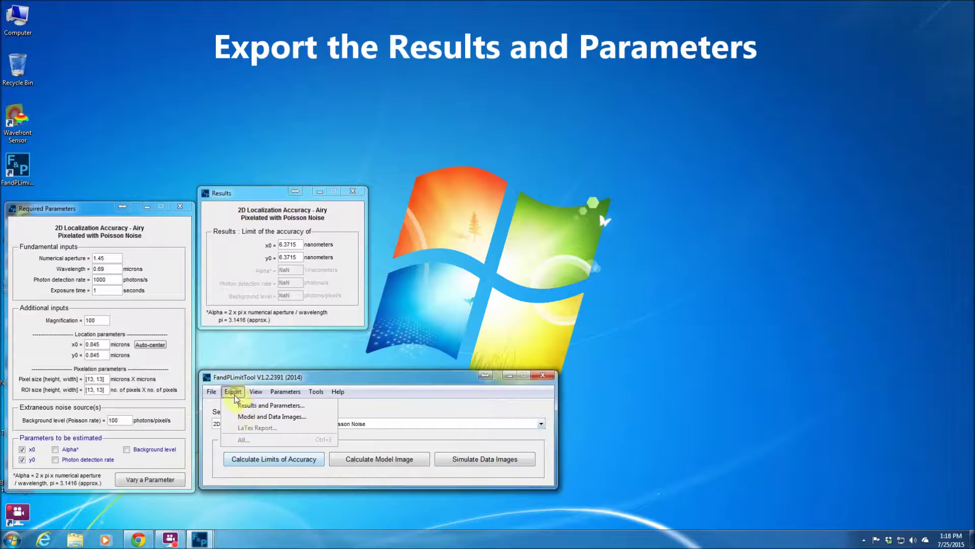
click(252, 406)
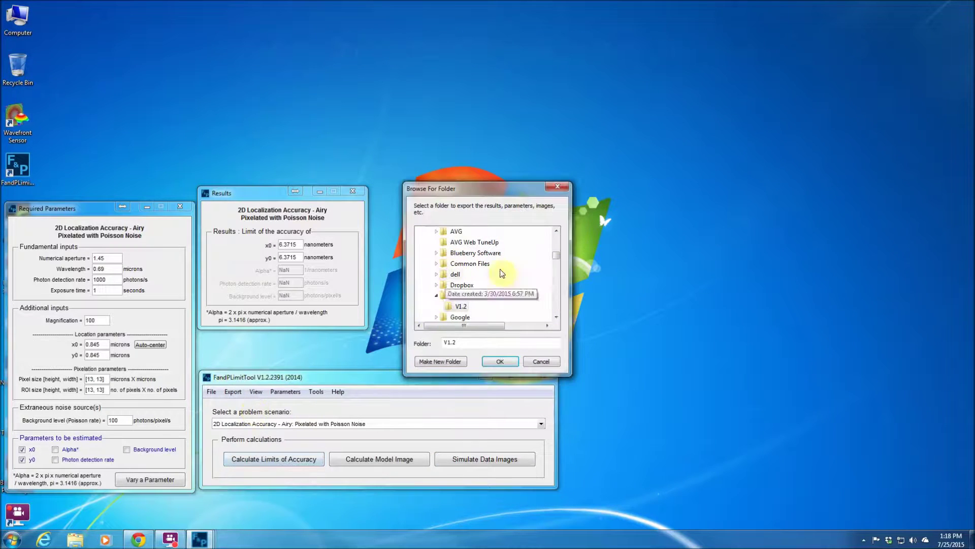
drag(558, 254, 558, 236)
click(441, 231)
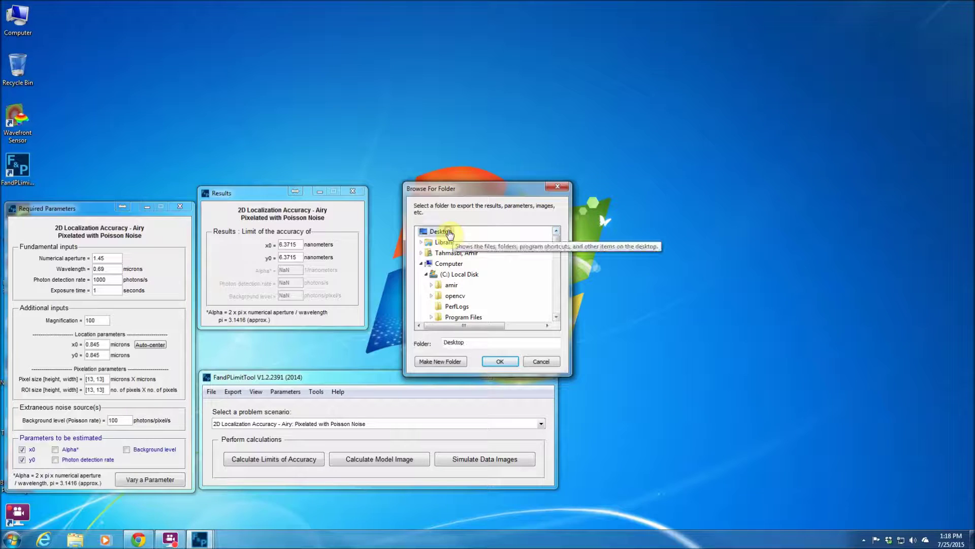
click(497, 361)
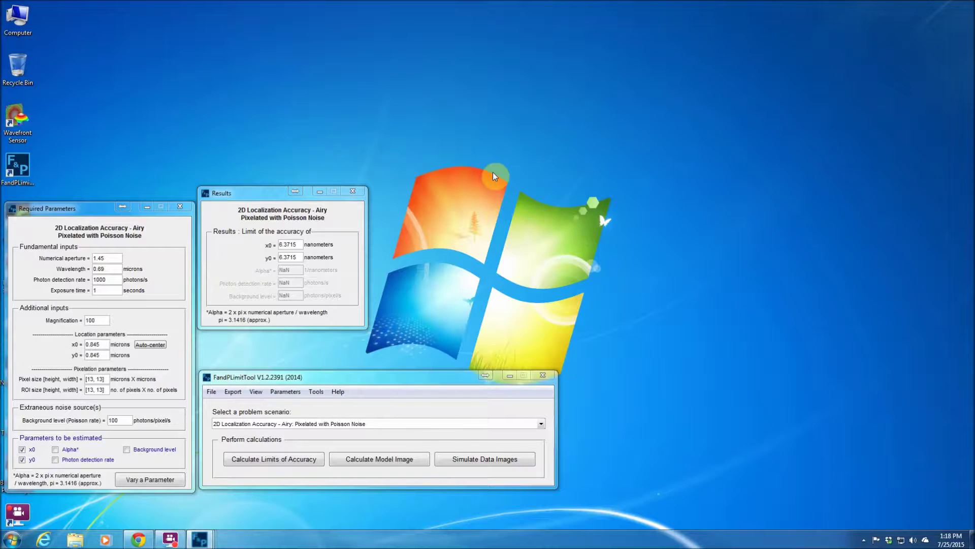
click(53, 22)
double_click(57, 23)
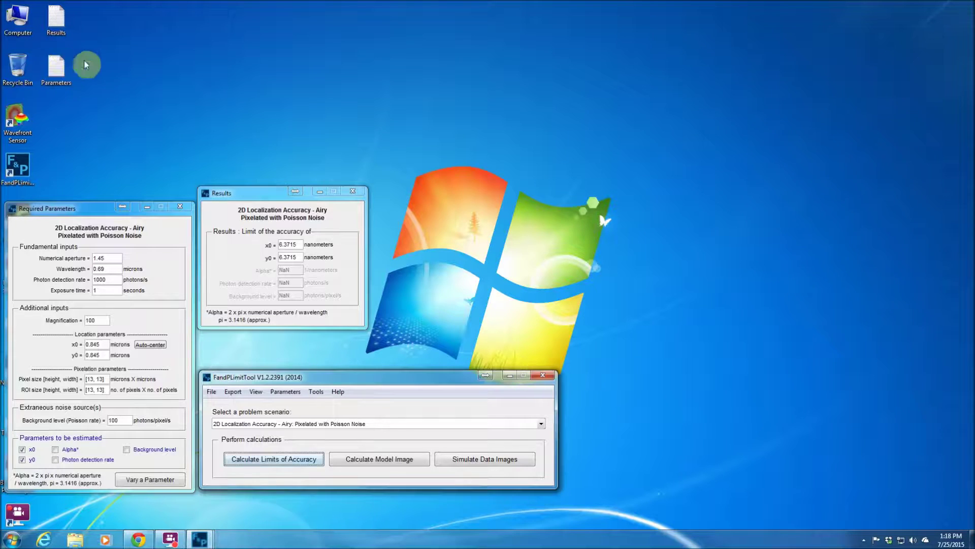
click(64, 70)
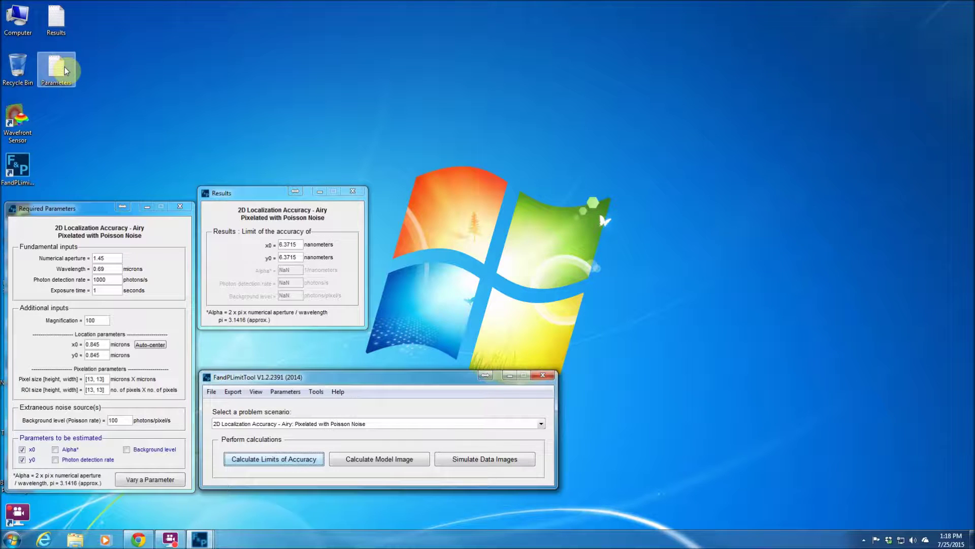
double_click(63, 31)
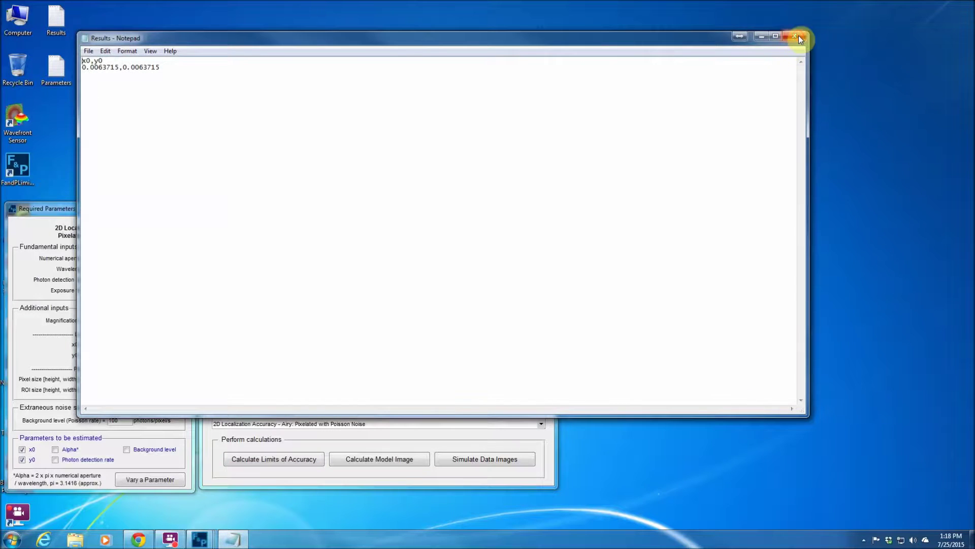
click(799, 36)
double_click(58, 73)
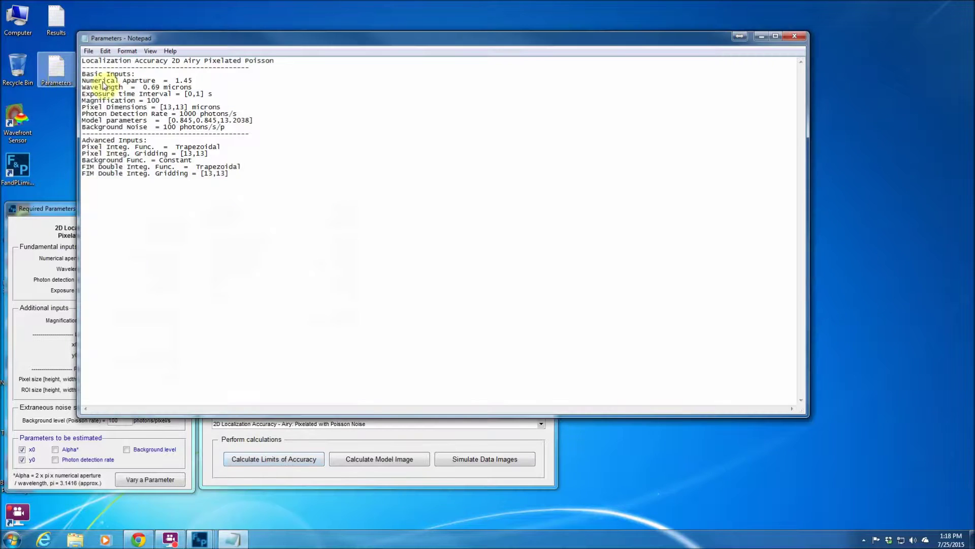
click(793, 36)
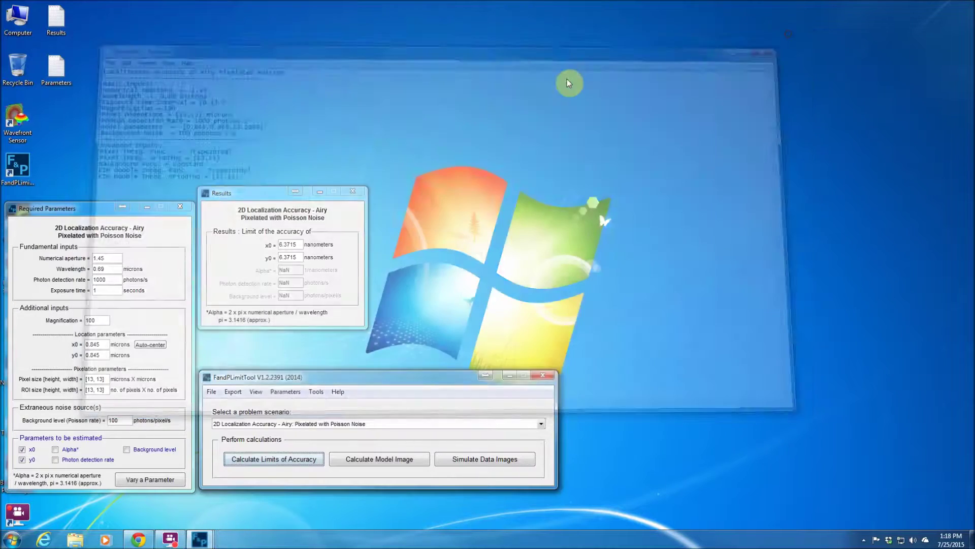
Export the model and data images to the Desktop folder.
click(234, 396)
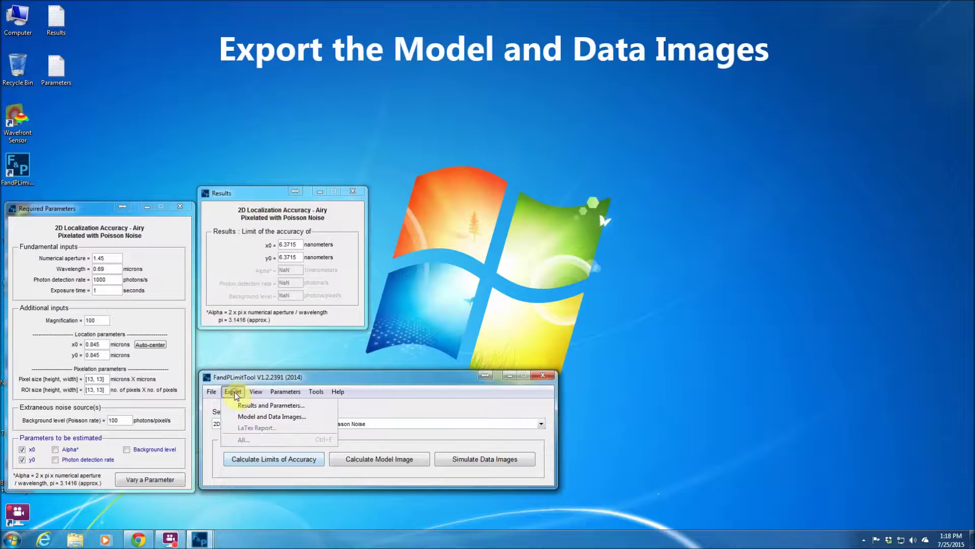
click(255, 417)
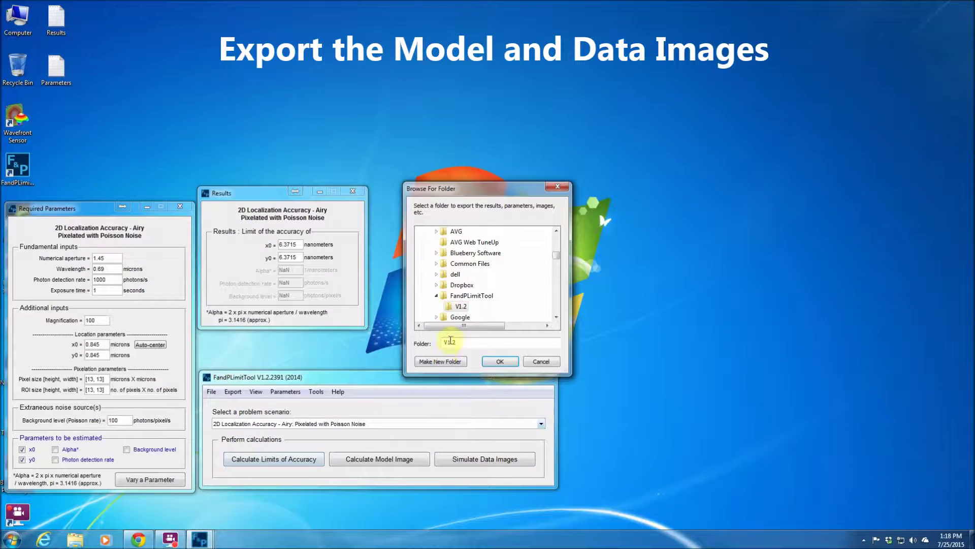
drag(556, 255, 557, 232)
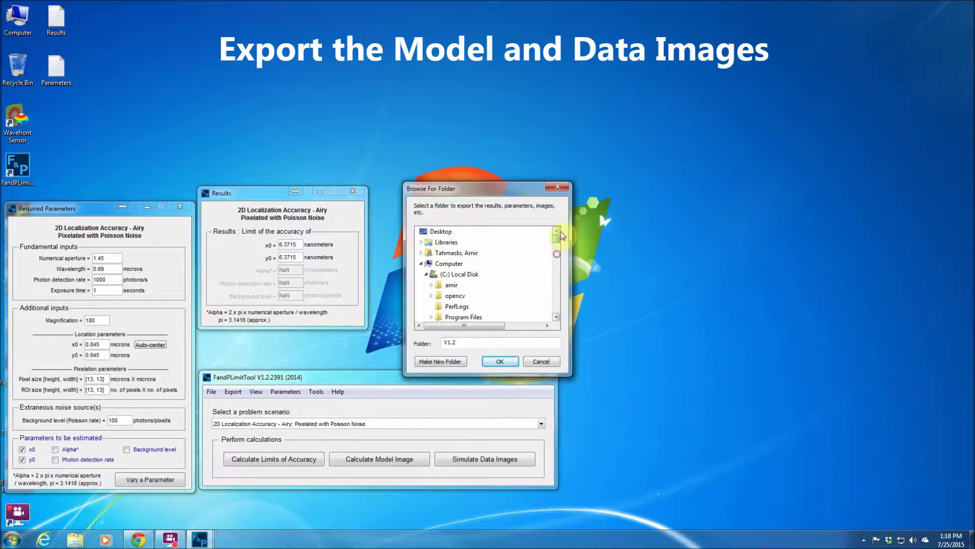
click(450, 234)
click(500, 361)
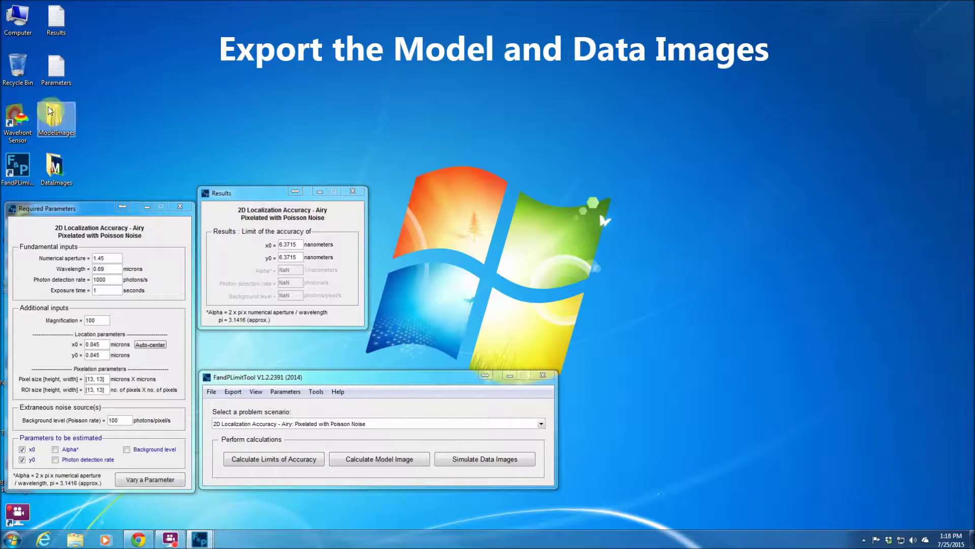
Inspect the exported ModelImages and DataImages folders on the Desktop.
double_click(51, 123)
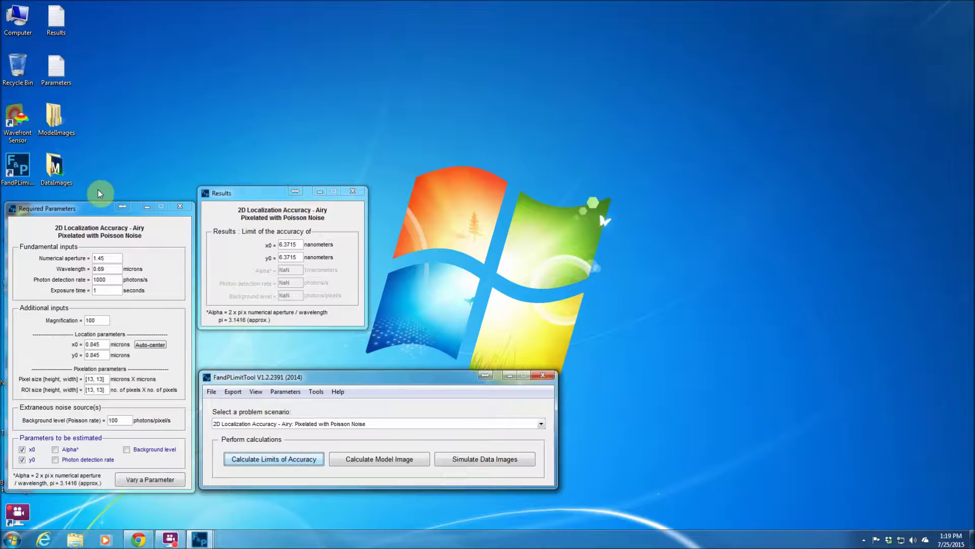
double_click(55, 151)
drag(258, 198, 259, 214)
click(285, 391)
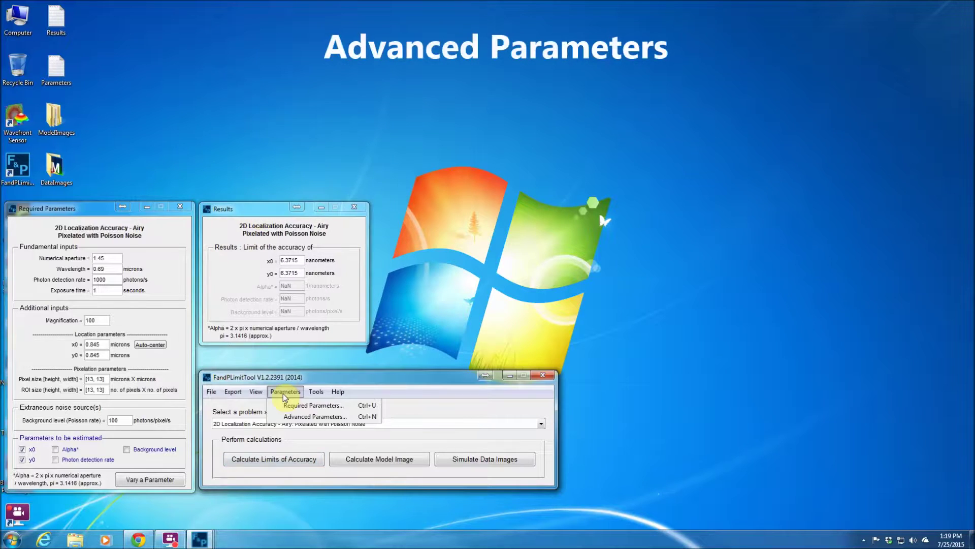
Show Advanced Parameters (Trapezoidal integration, Constant background) next to the results.
click(300, 416)
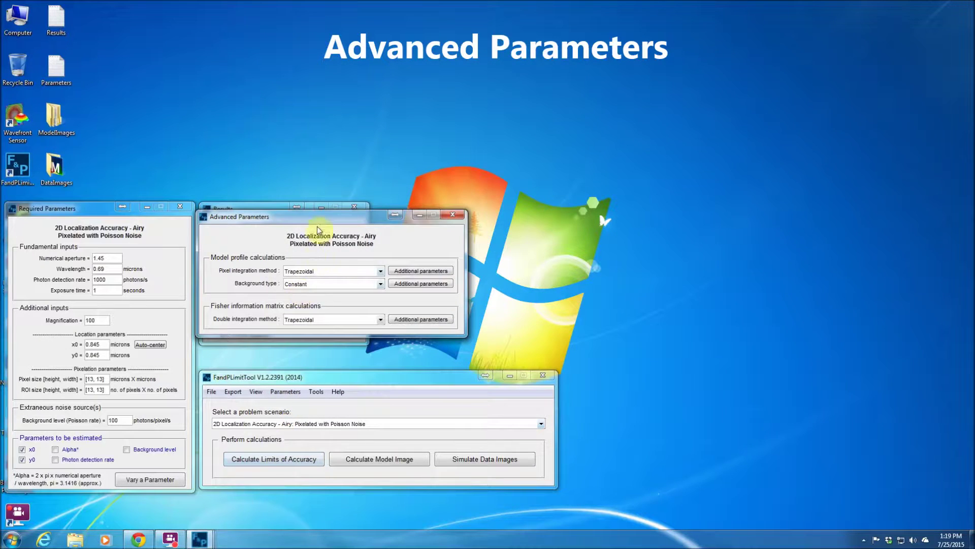
drag(308, 217, 484, 213)
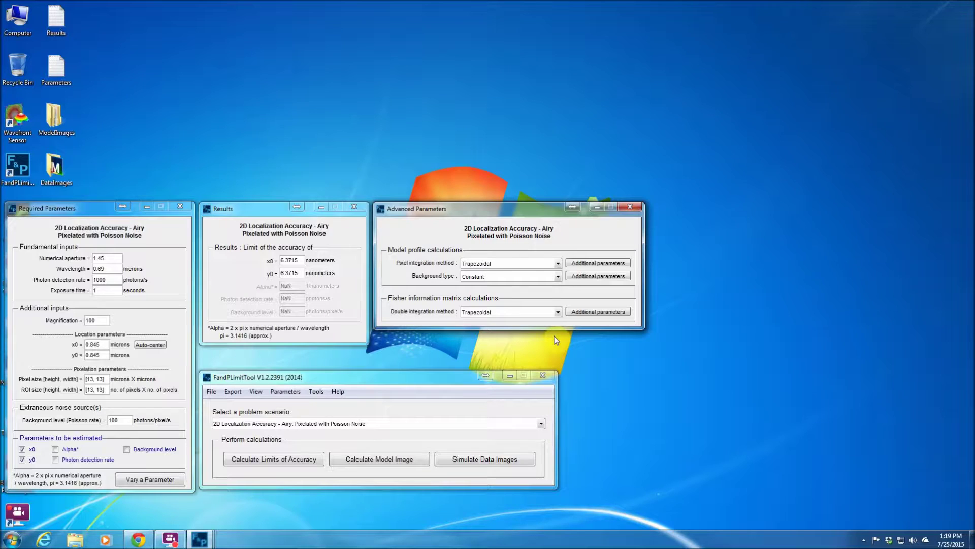
click(330, 425)
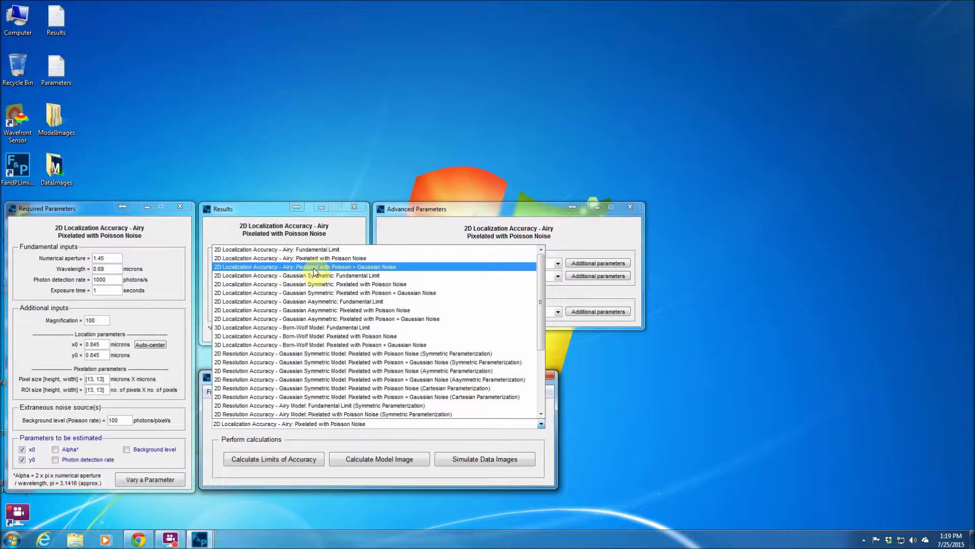
Switch to the Airy Poisson + Gaussian Noise scenario and view its single-integration step size, leaving it unchanged.
click(343, 267)
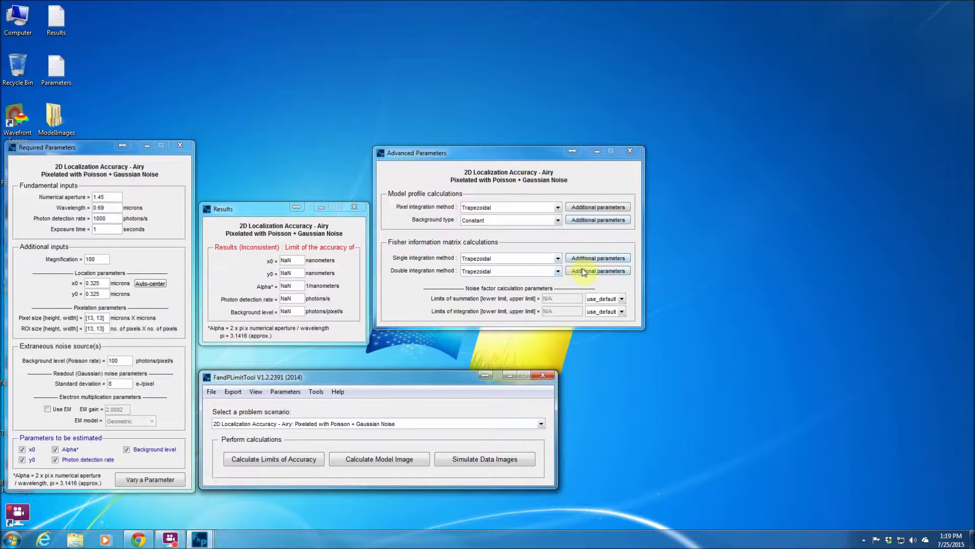
click(604, 257)
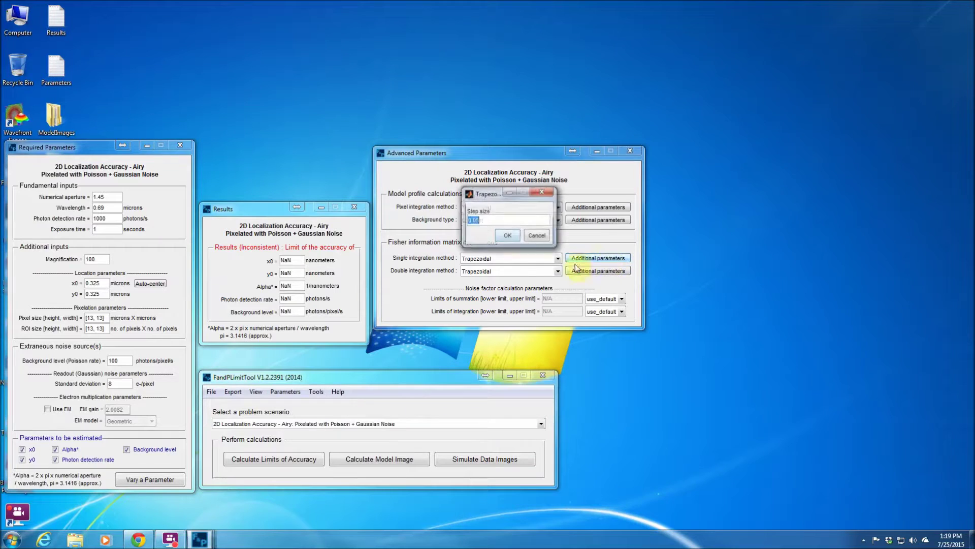
click(538, 236)
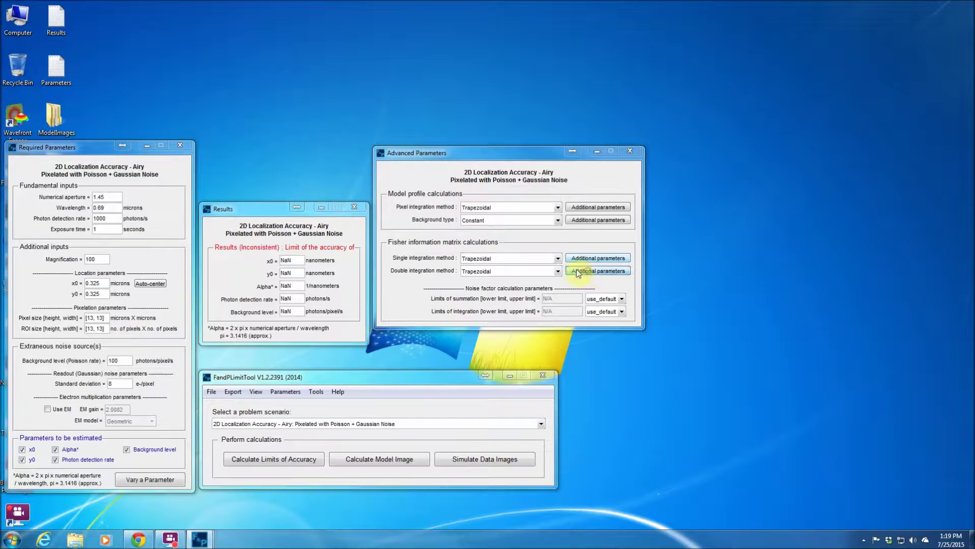
View the double-integration gridding settings unchanged, and shift the Advanced Parameters window slightly down.
click(592, 271)
click(538, 253)
drag(469, 153, 470, 168)
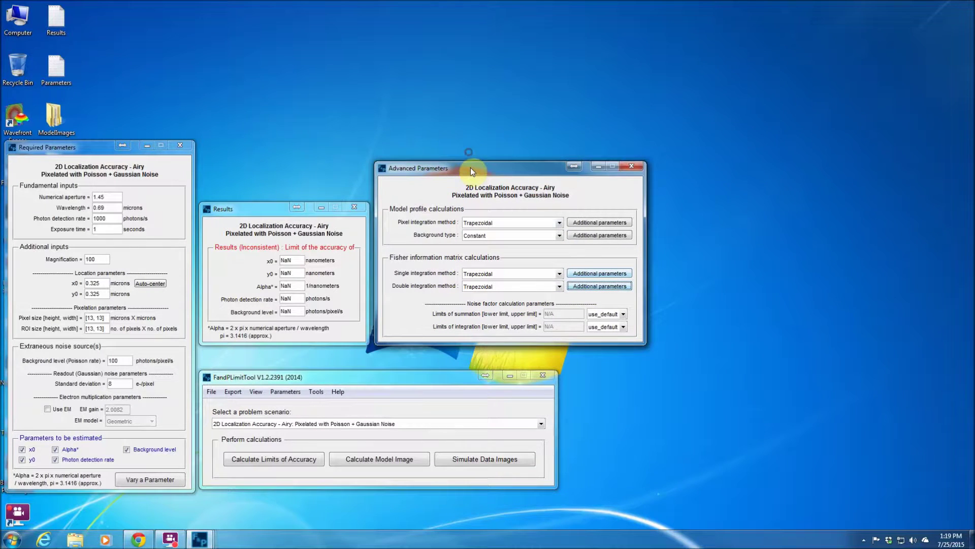
click(285, 391)
Open the Console from the View menu and place it at the lower right.
mouse_move(256, 391)
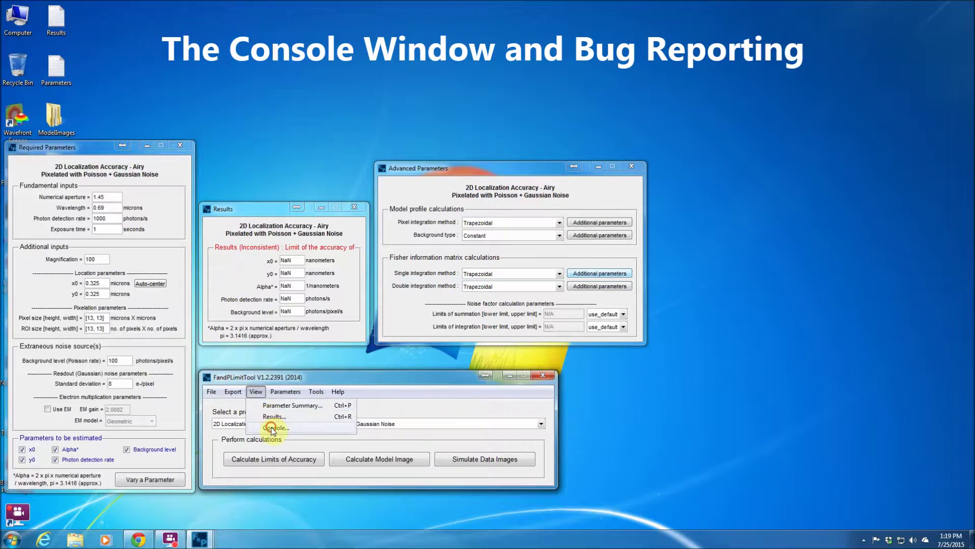
click(276, 428)
drag(413, 147, 638, 366)
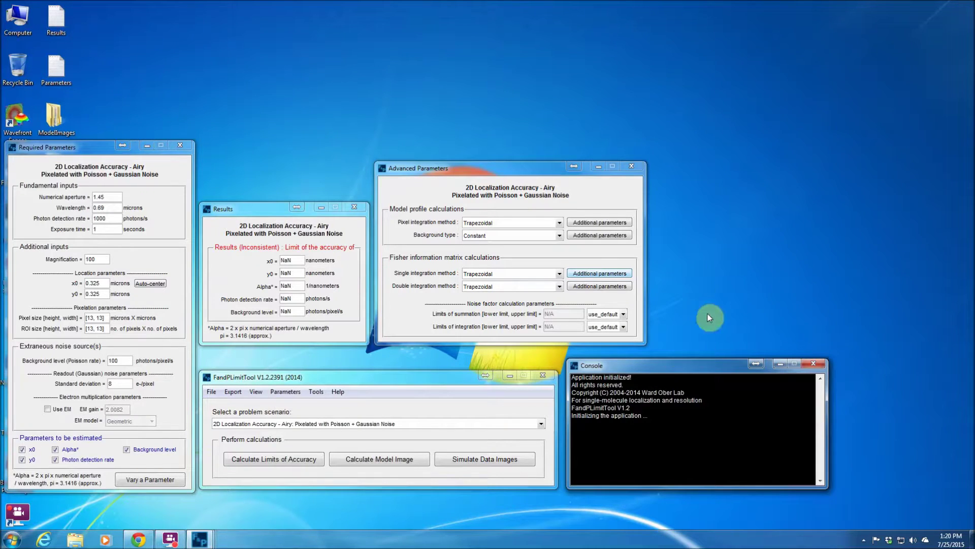
Close the Advanced Parameters and Results windows.
click(630, 167)
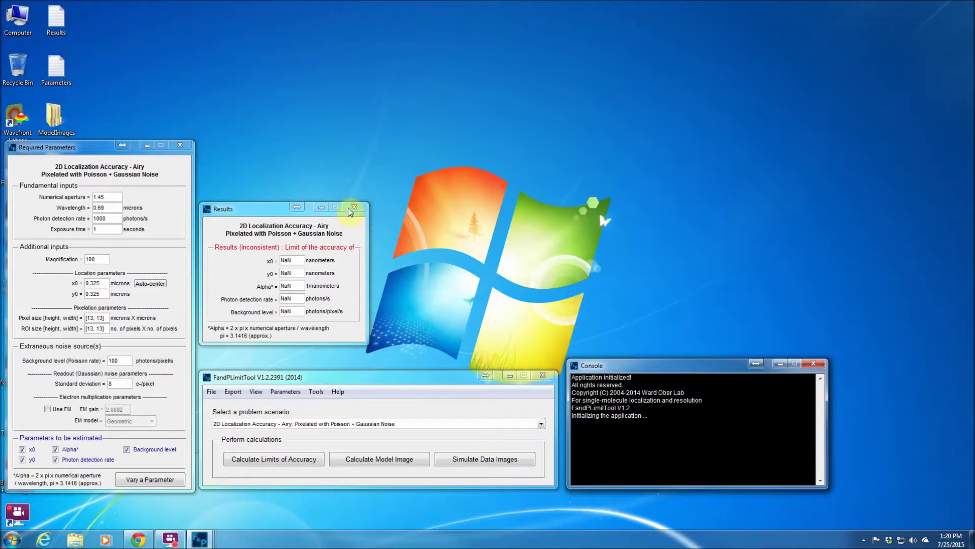
click(353, 207)
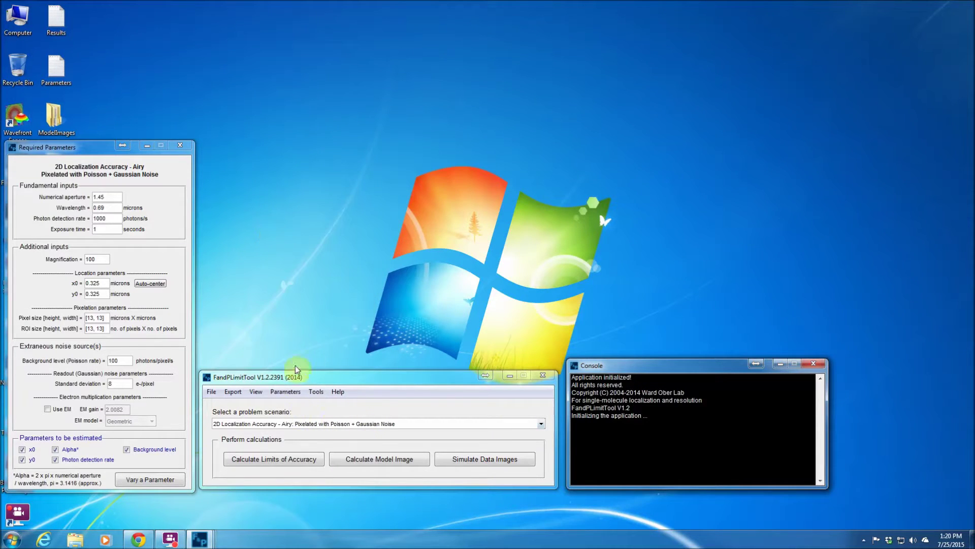
click(316, 392)
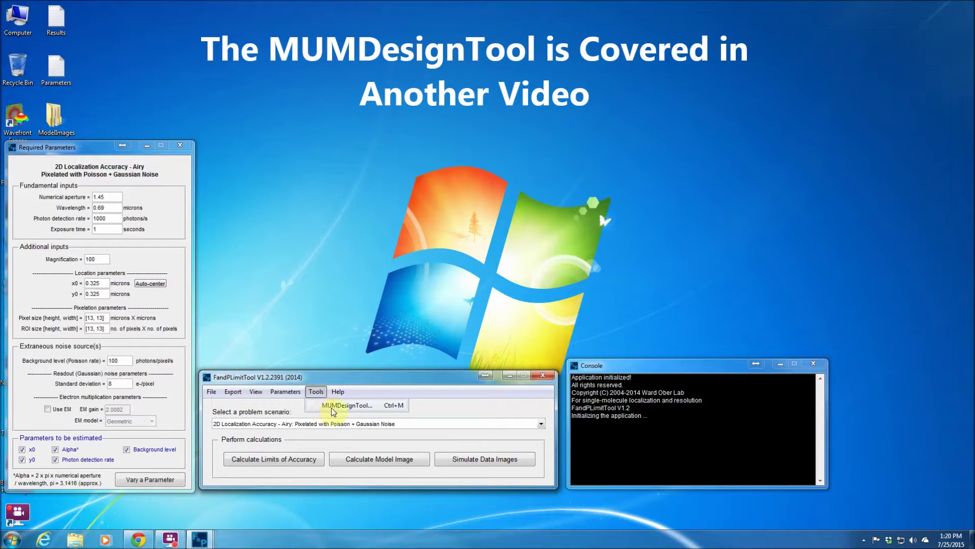